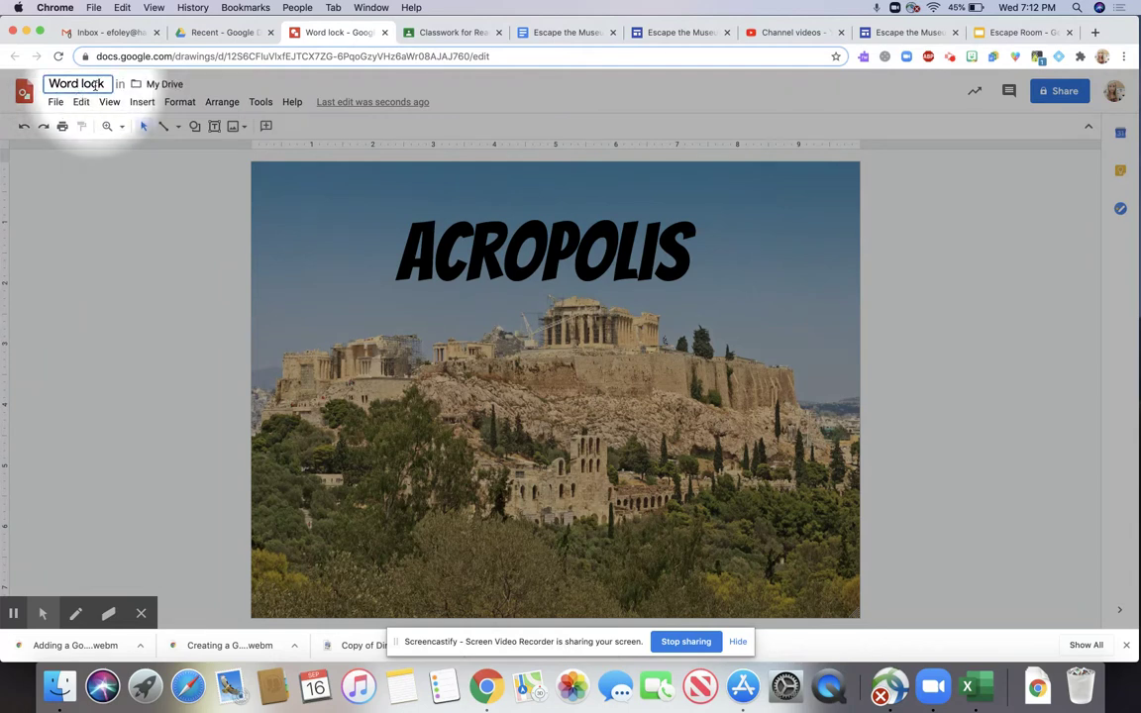
Move the ACROPOLIS text box back onto the top of the Acropolis photo.
click(495, 206)
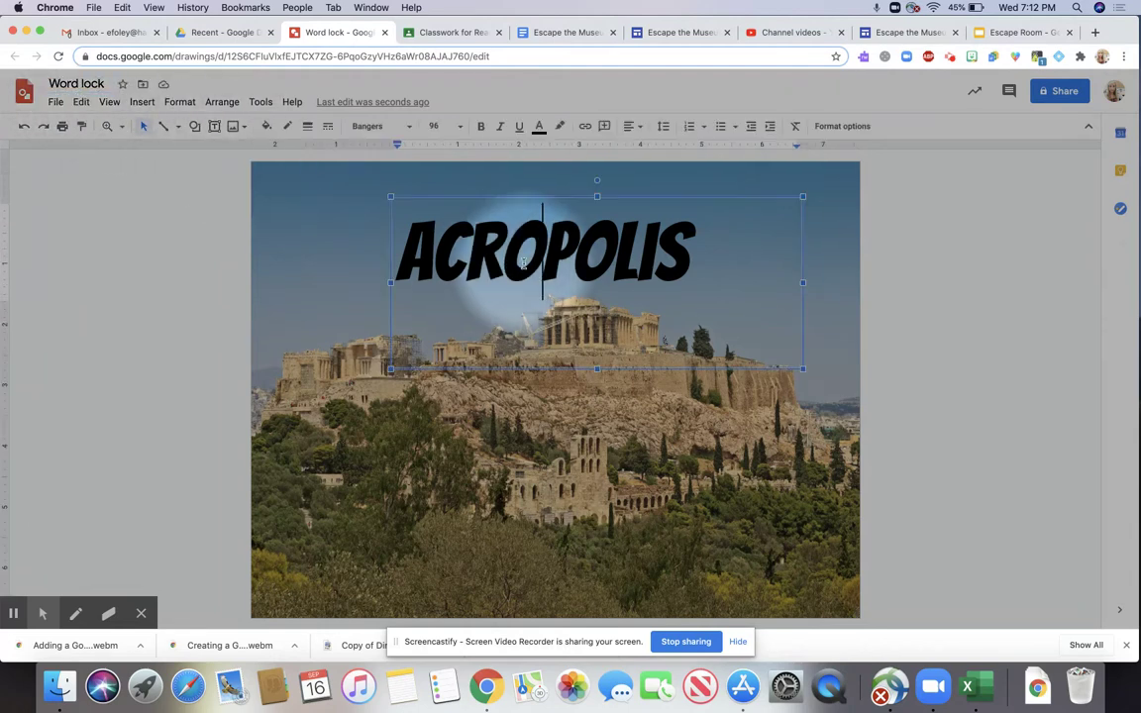
click(502, 197)
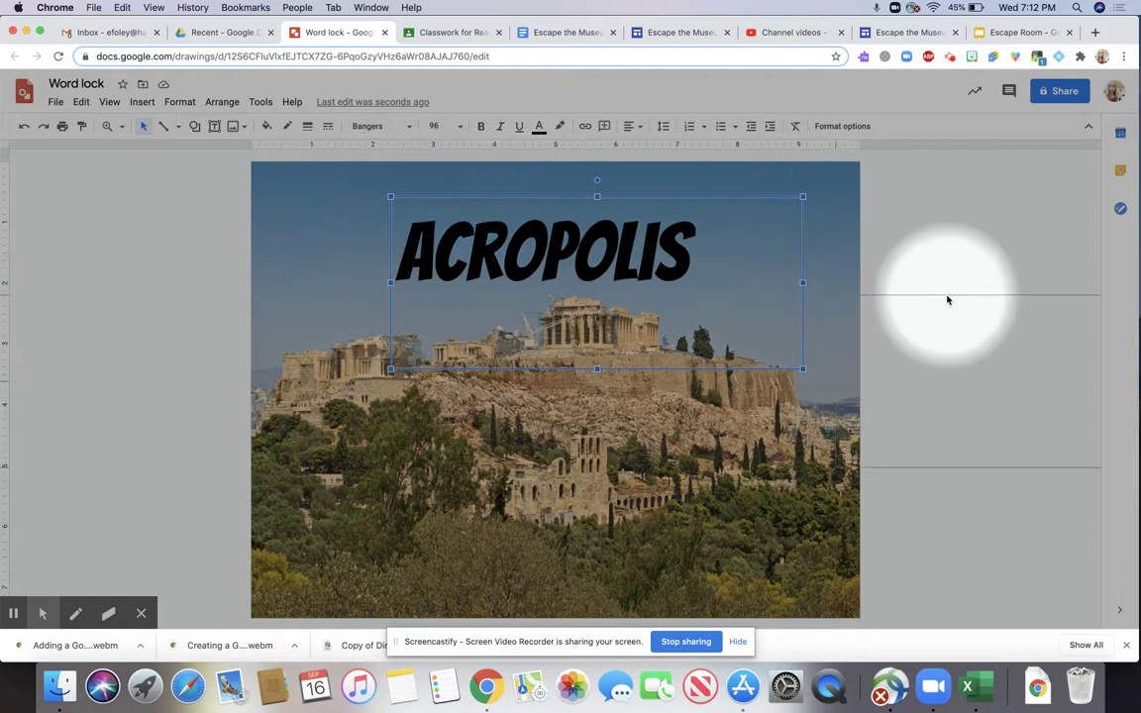
drag(947, 299, 855, 241)
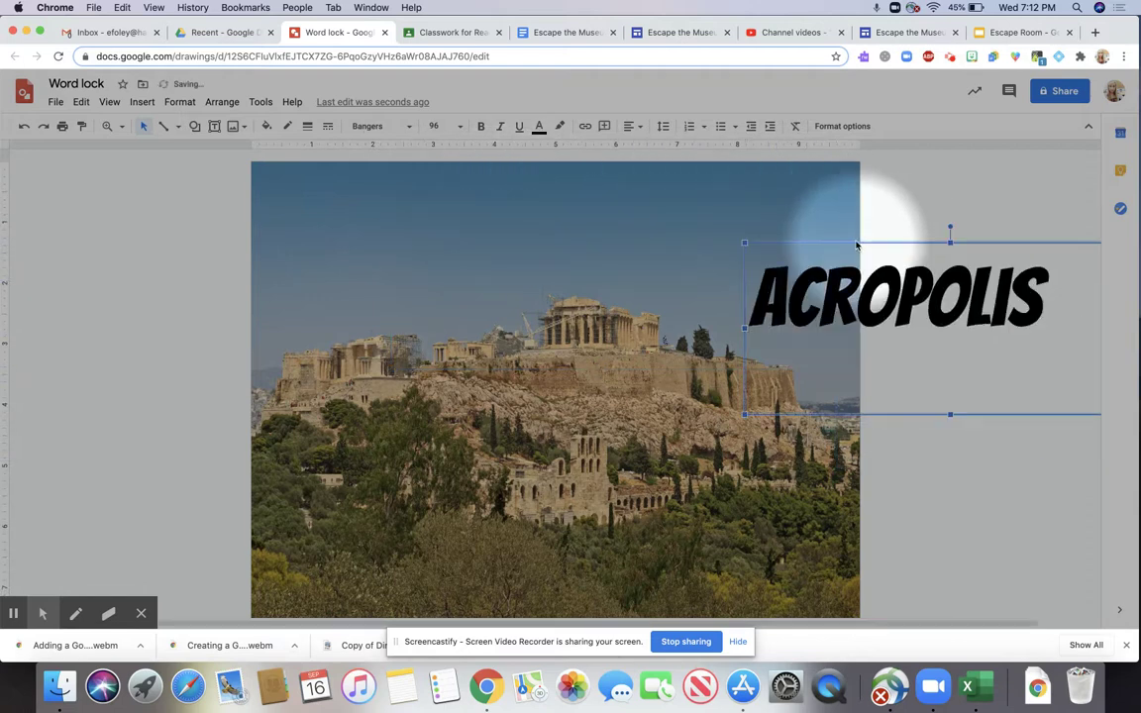
click(647, 289)
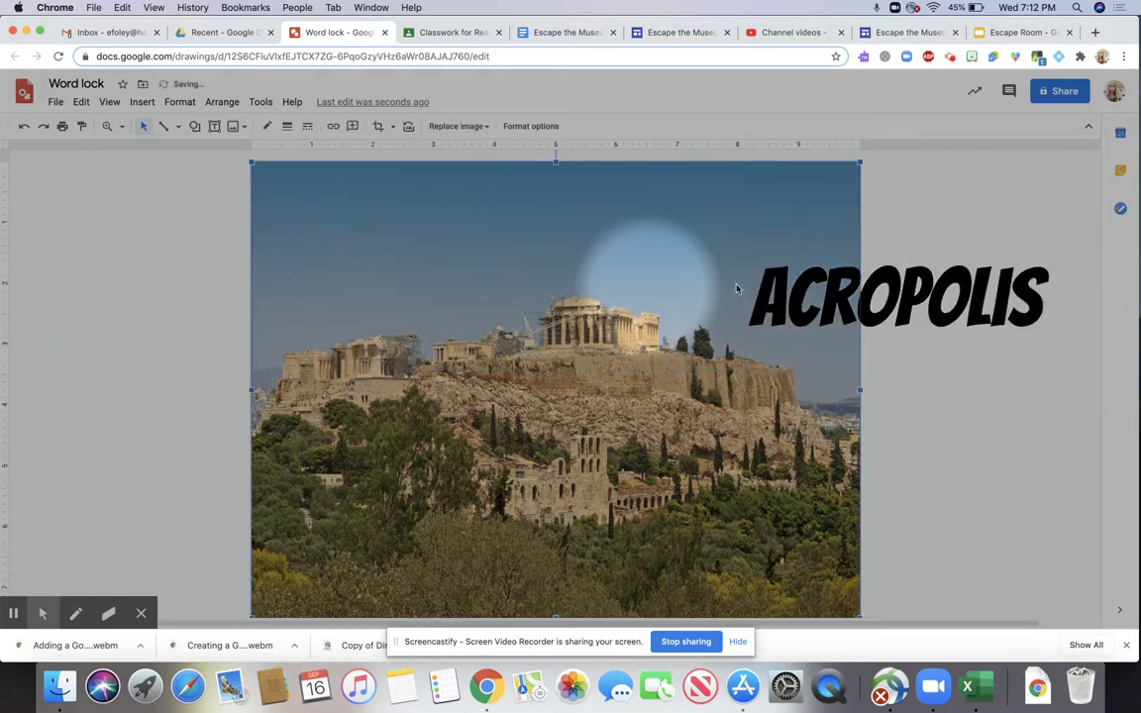
click(1007, 297)
drag(927, 241, 587, 203)
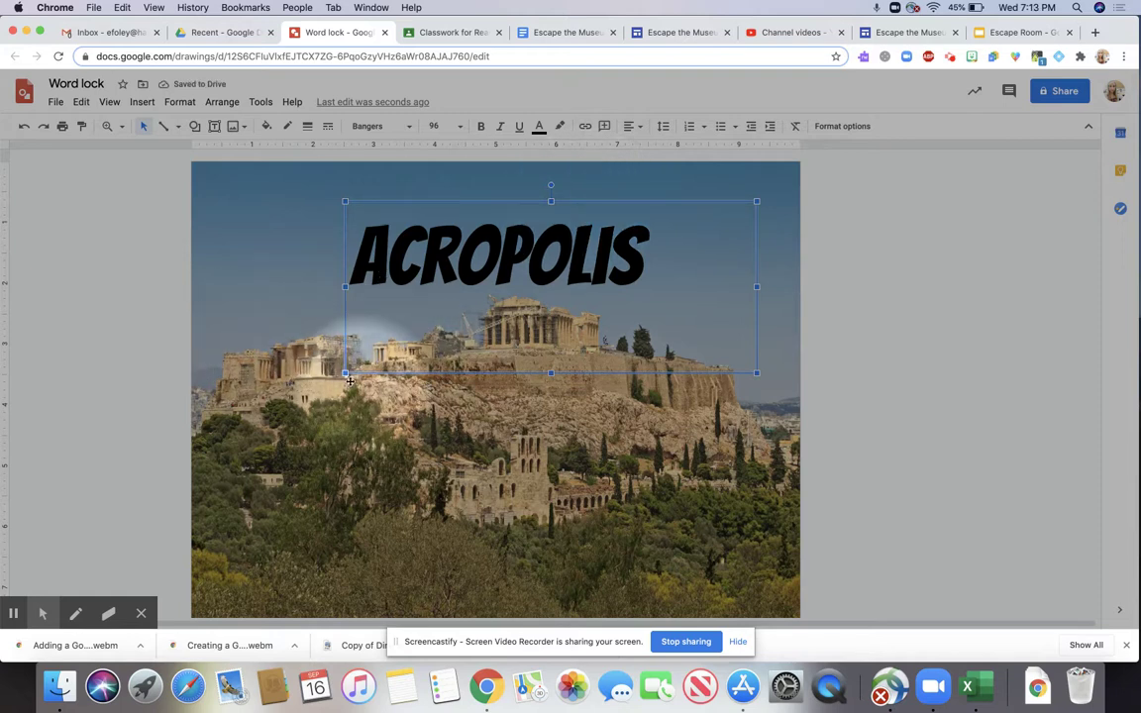
Raise the ACROPOLIS font size to 200, trying 120 first.
double_click(473, 236)
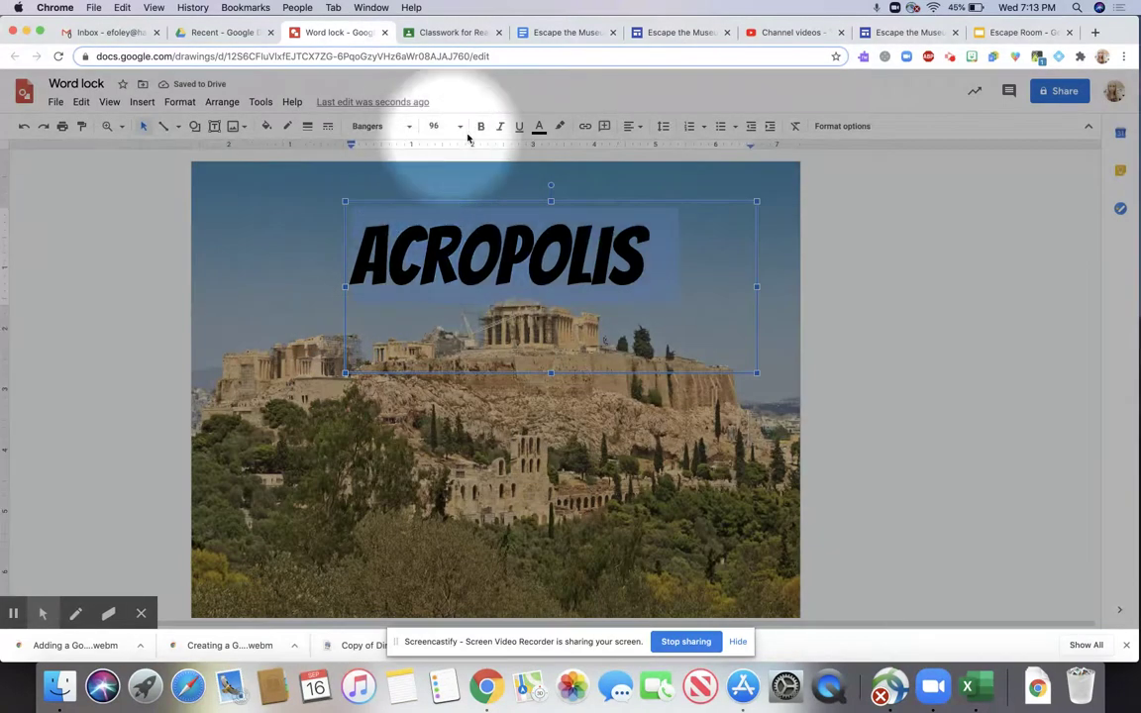
click(436, 125)
text(12)
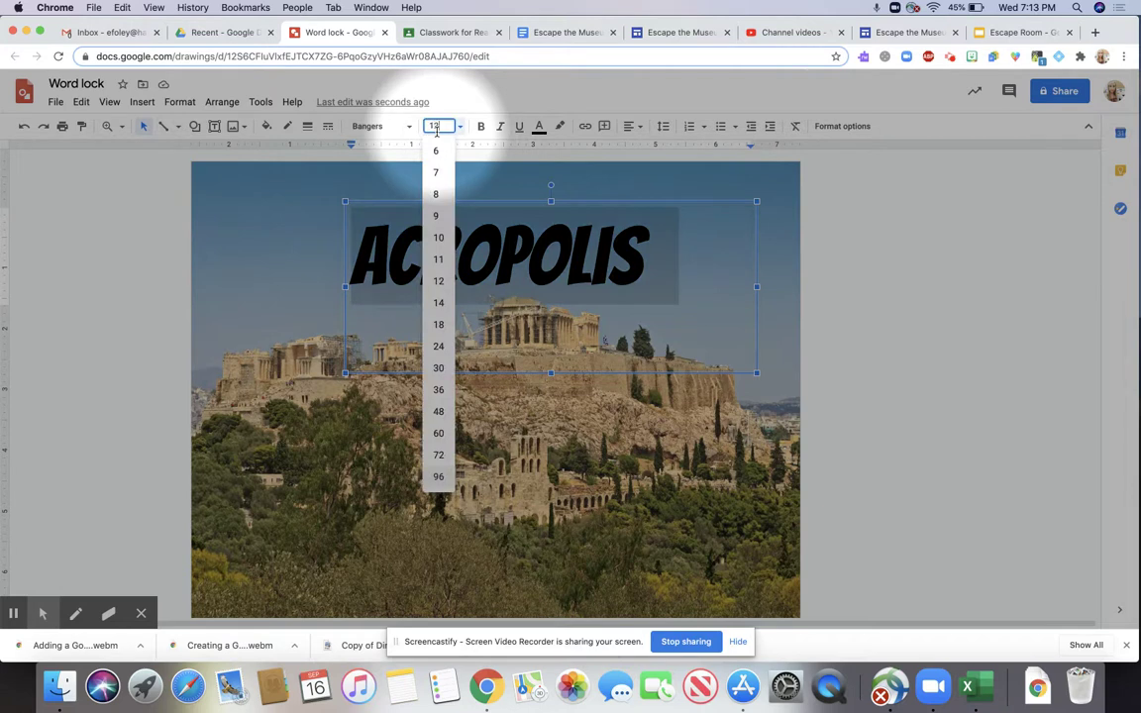
text(0)
key(Return)
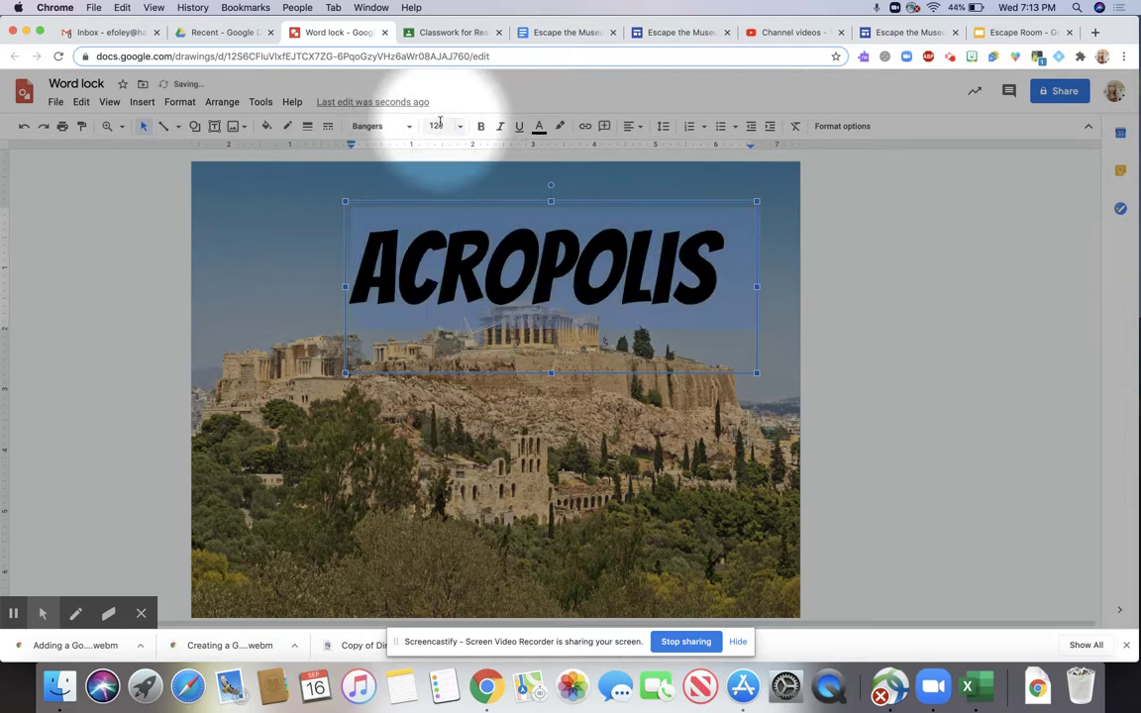
click(439, 124)
text(200)
key(Return)
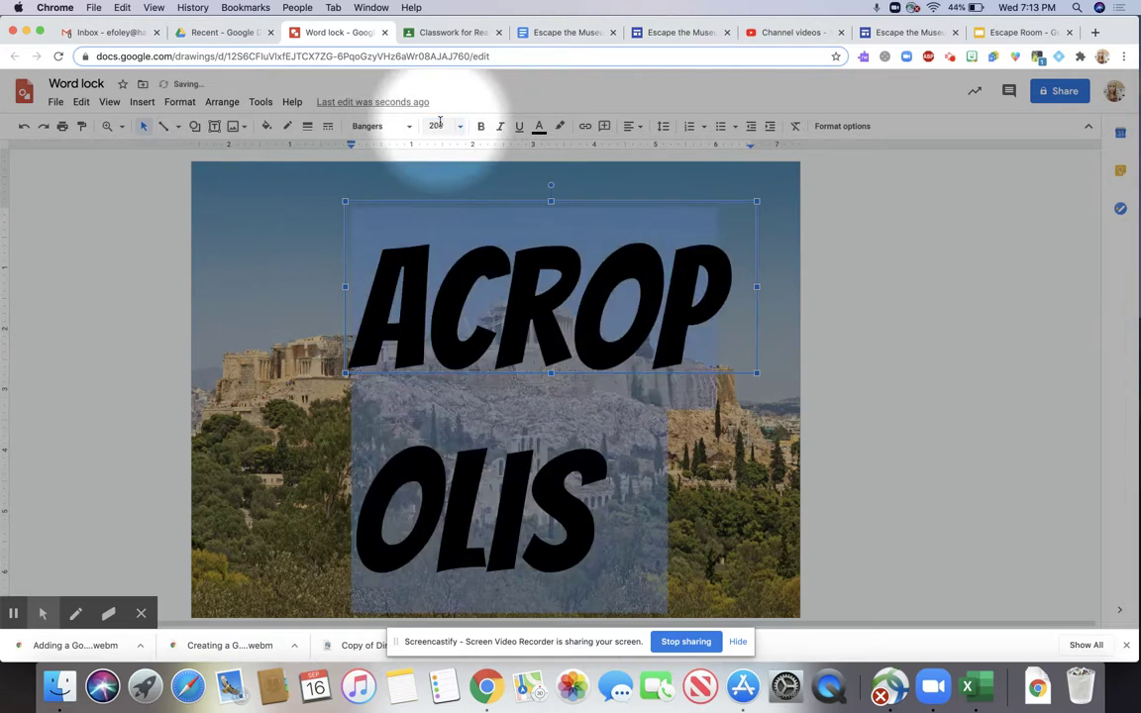
Widen the ACROPOLIS box onto one line, center it over the photo, and set size 180.
click(344, 288)
drag(345, 287, 118, 287)
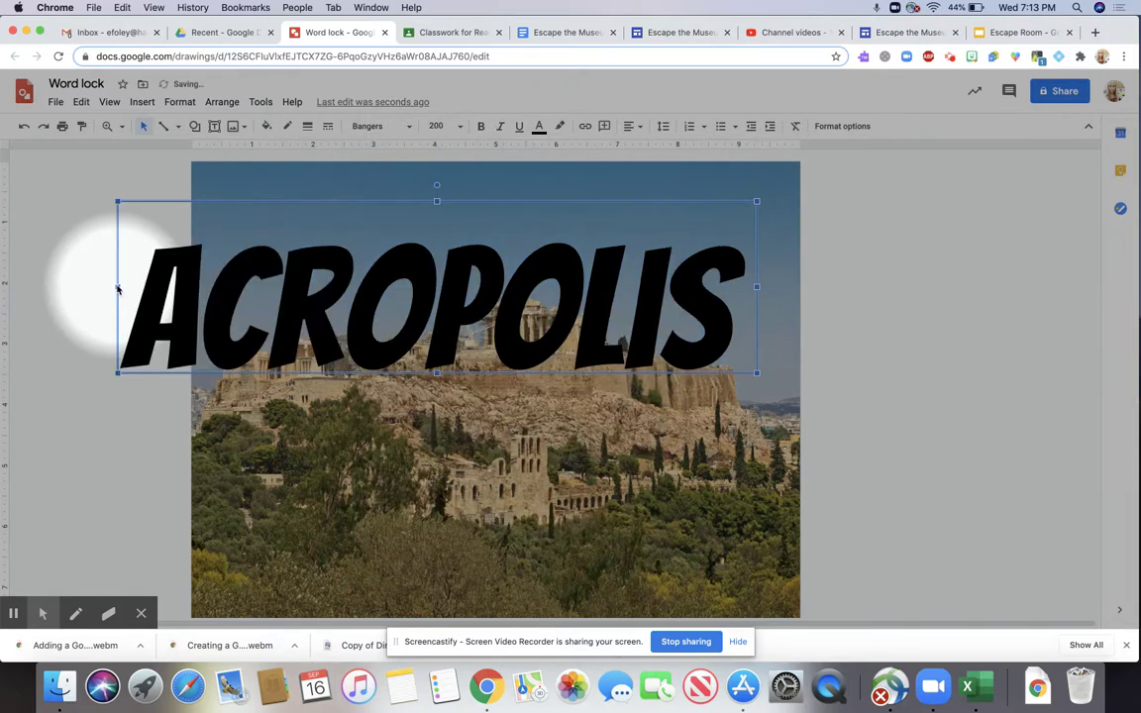
drag(701, 200, 763, 296)
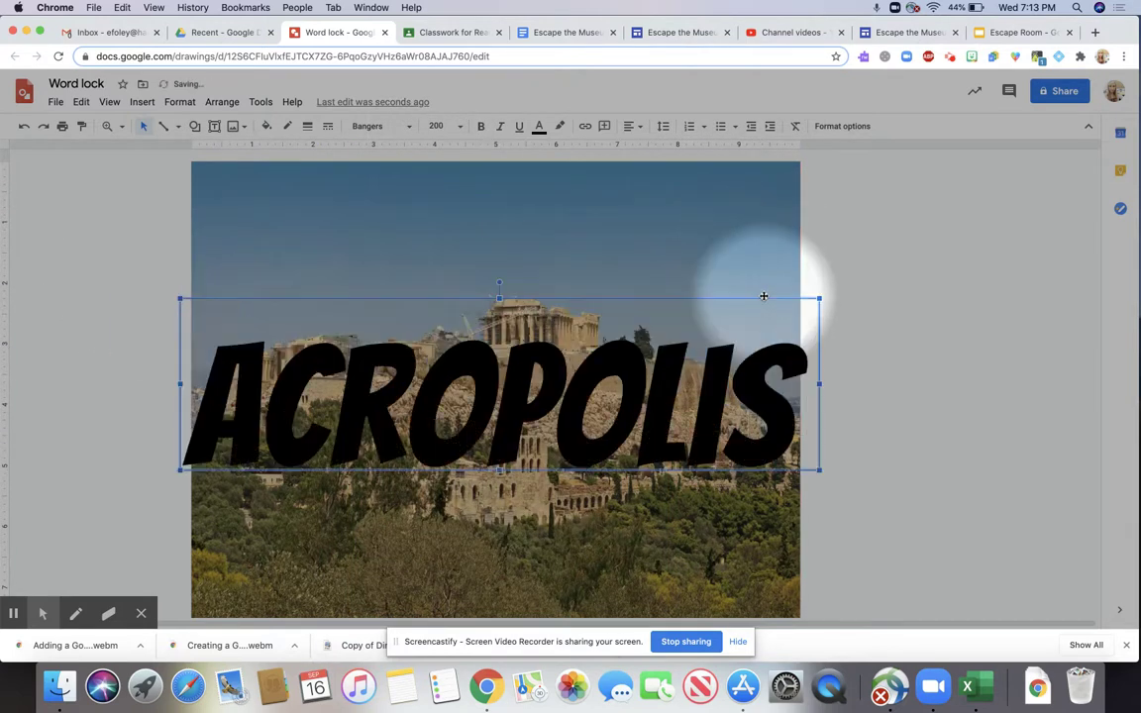
double_click(797, 381)
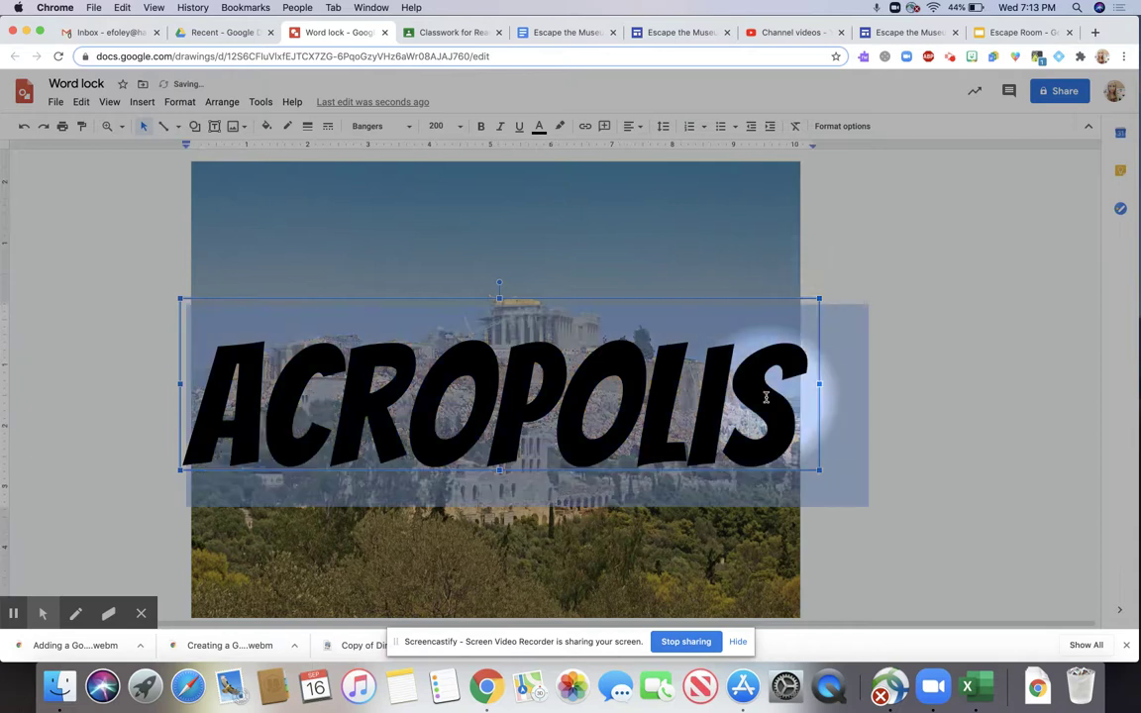
click(456, 127)
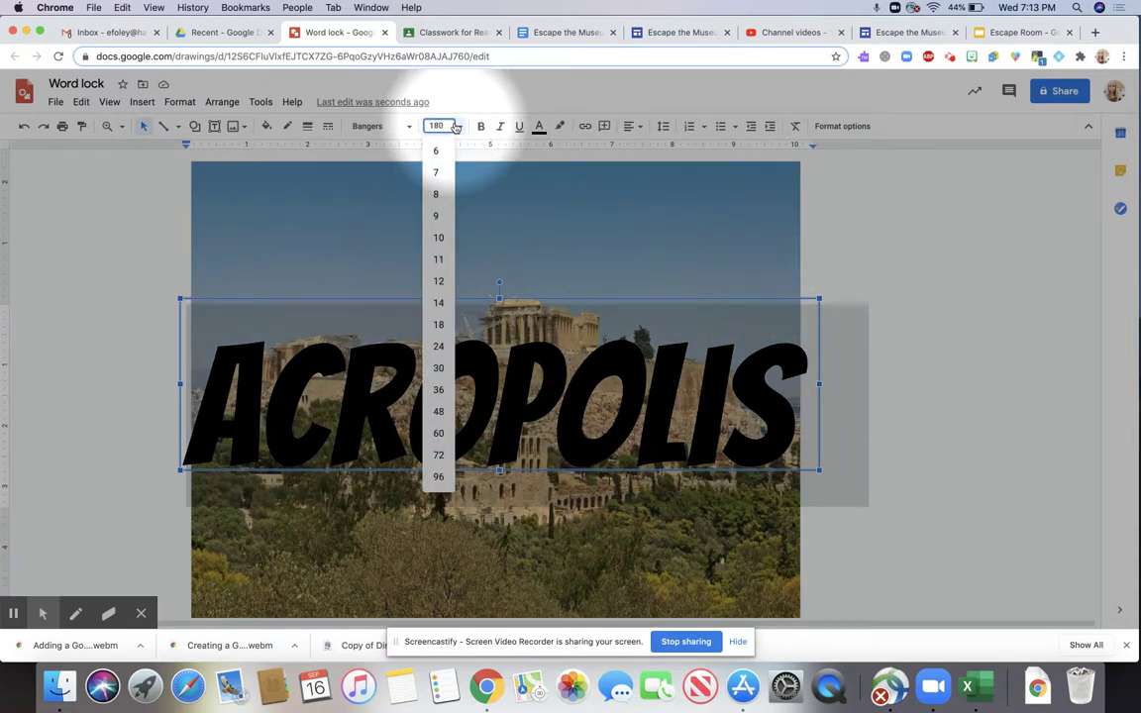
text(180)
key(Return)
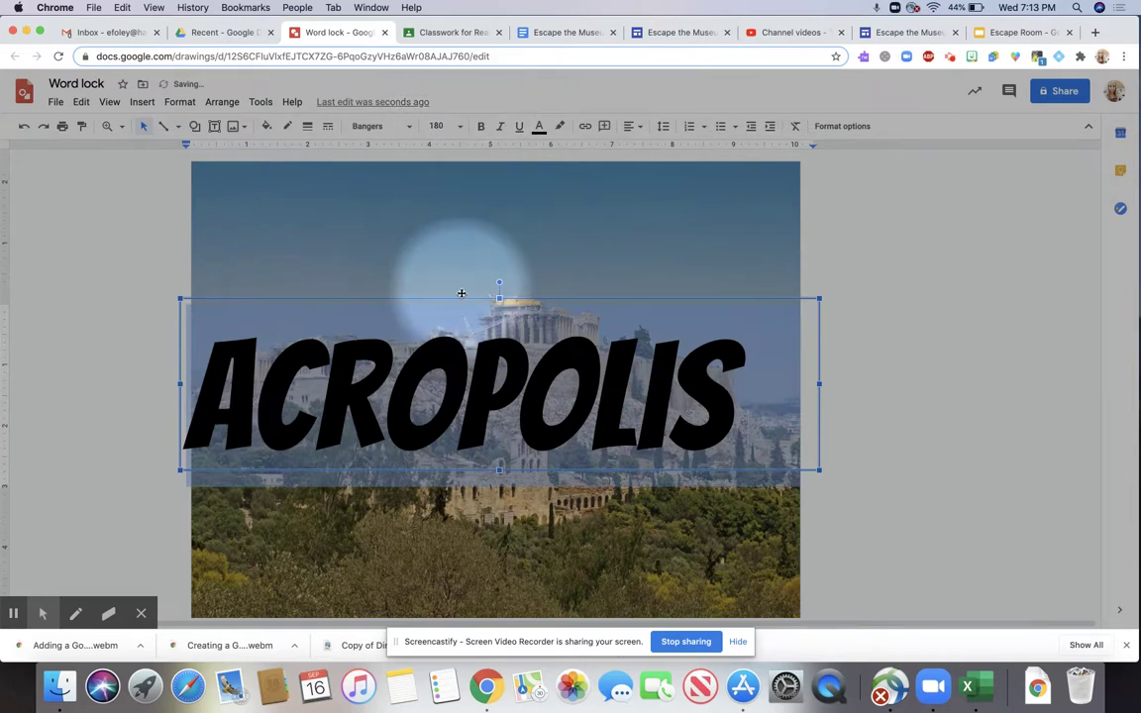
drag(461, 293, 484, 264)
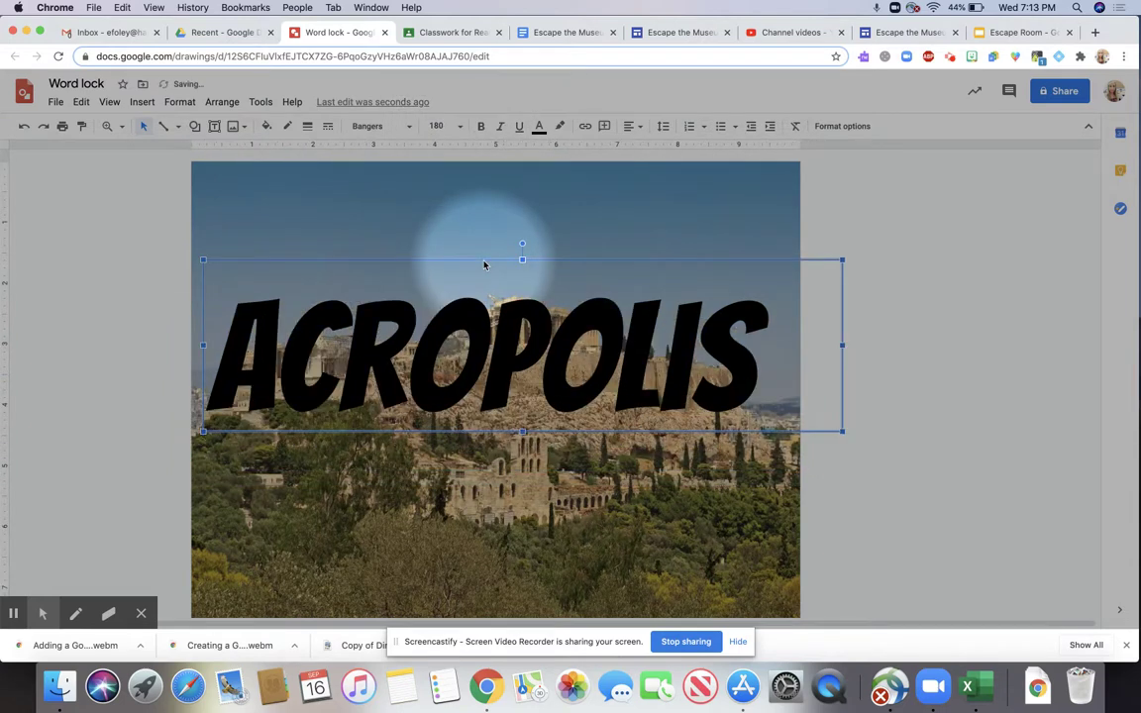
click(947, 237)
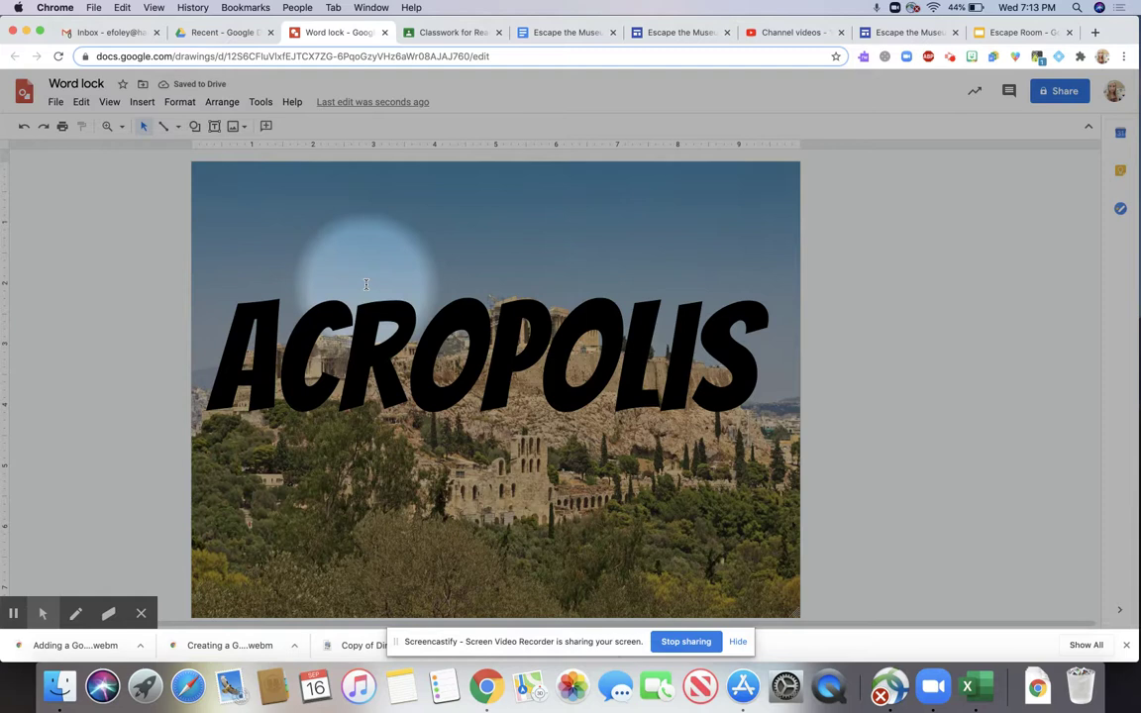
Download the Word lock drawing as a JPEG image (.jpg).
click(54, 102)
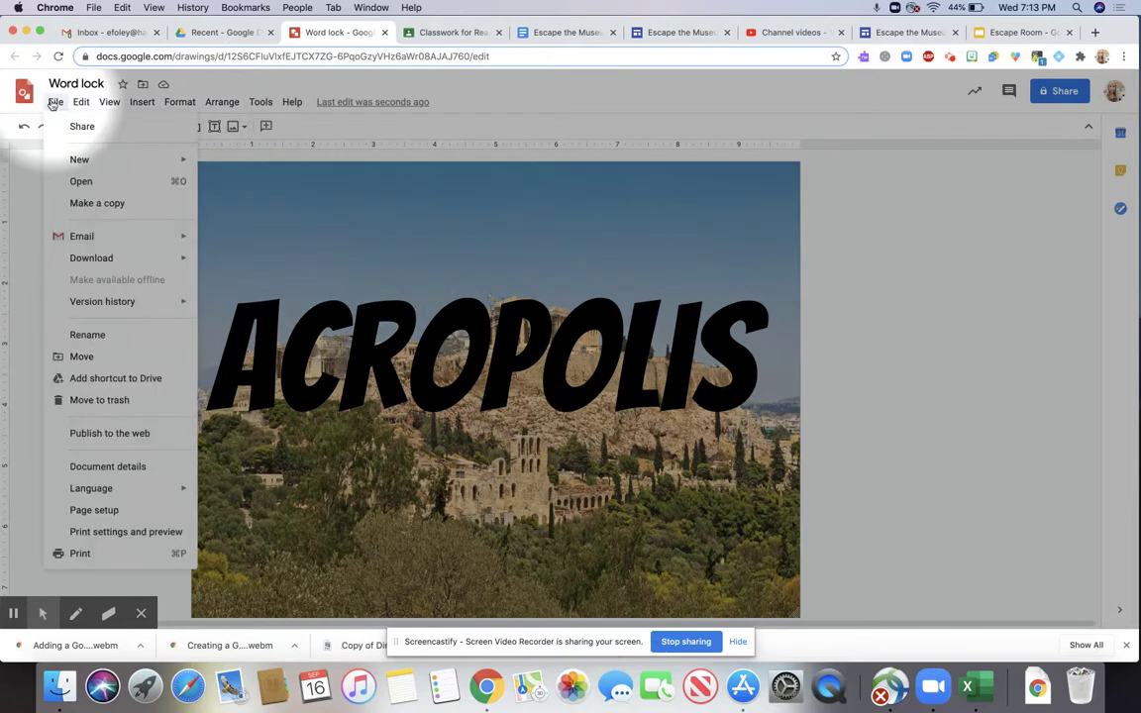
mouse_move(107, 257)
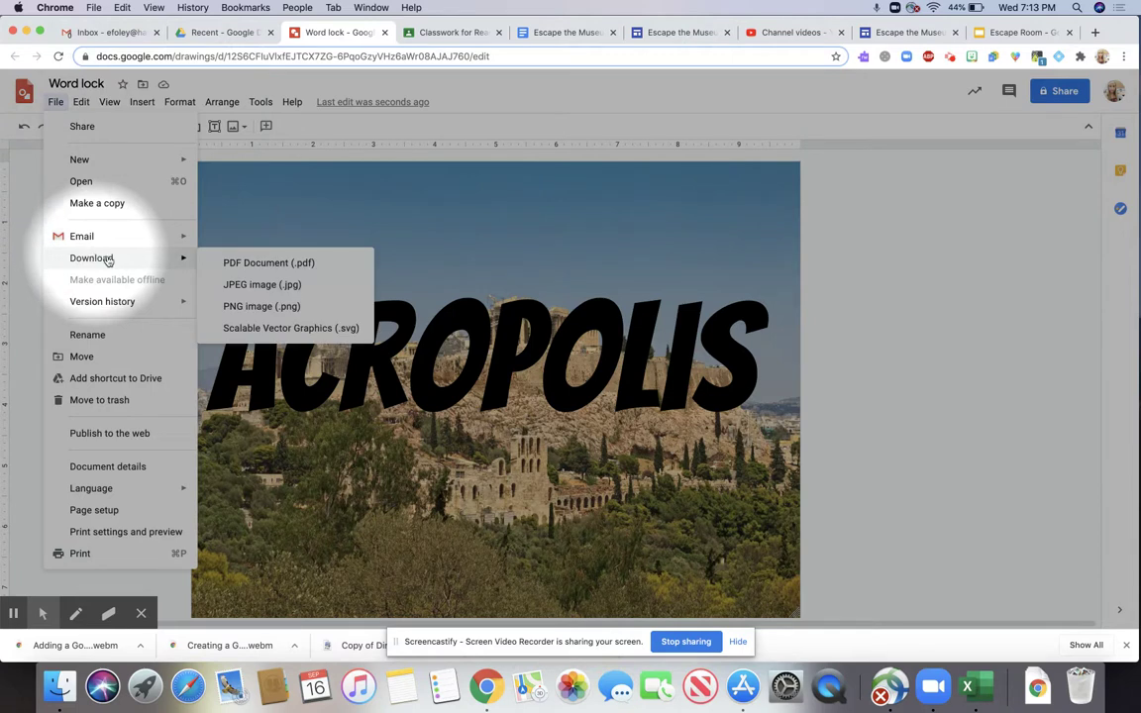
click(261, 285)
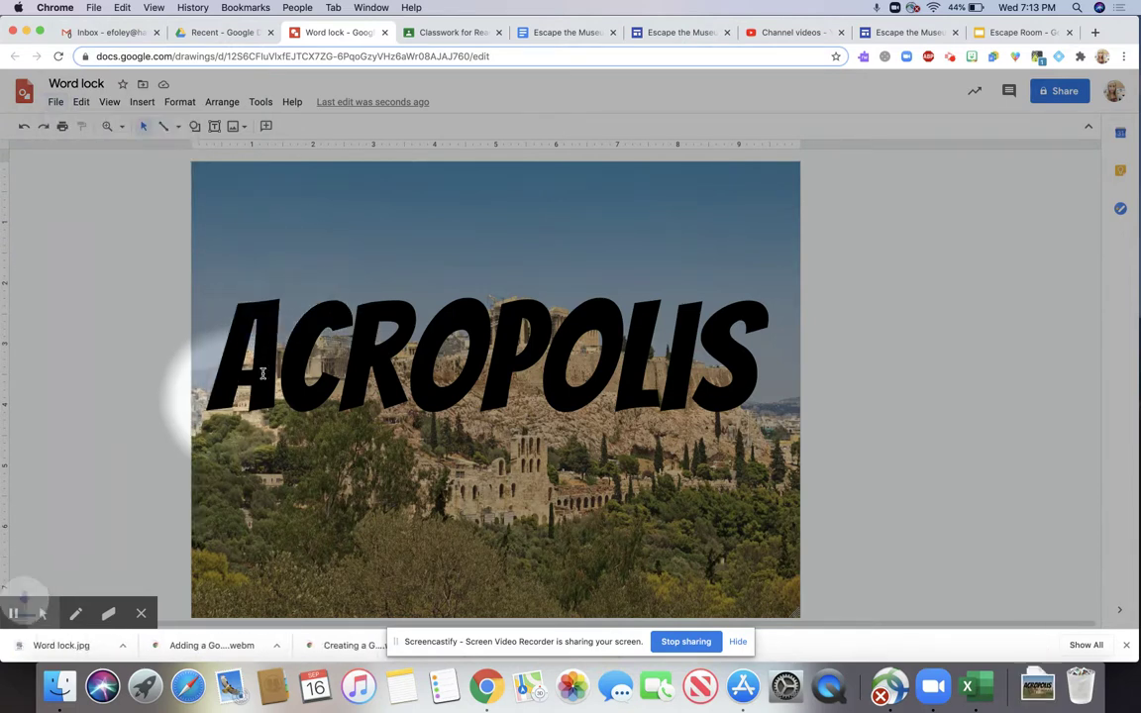
Search Google for jigsawplanet in a new tab and open the Jigsaw Planet site.
click(1095, 32)
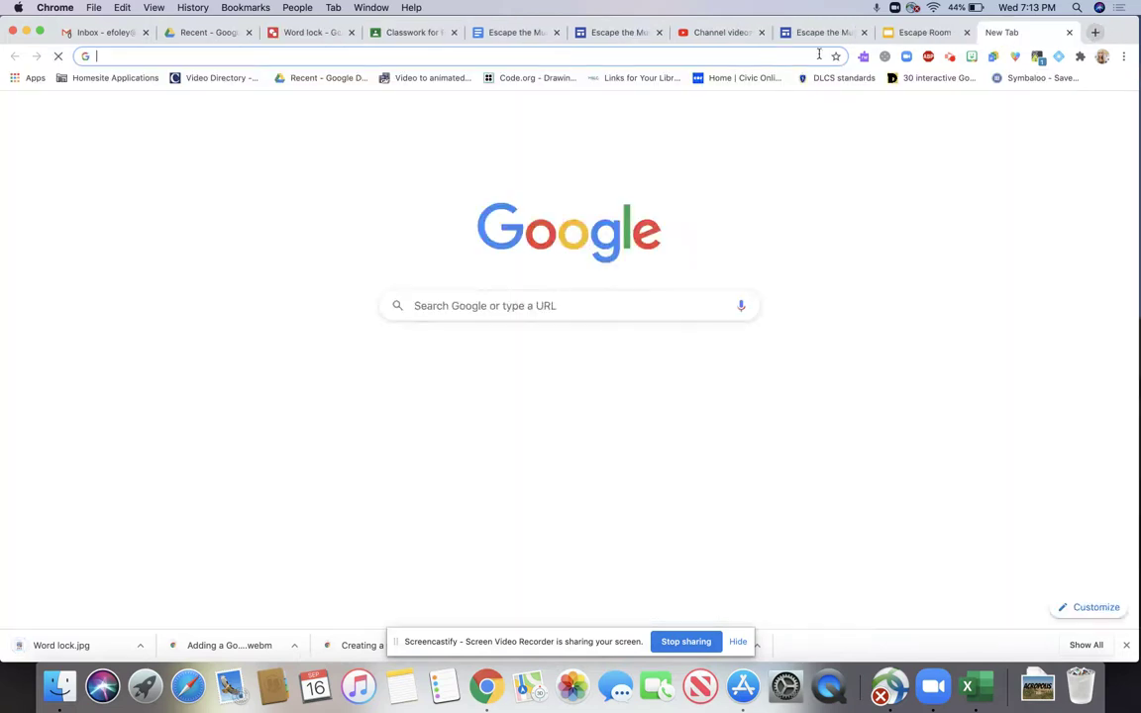
text(jigs)
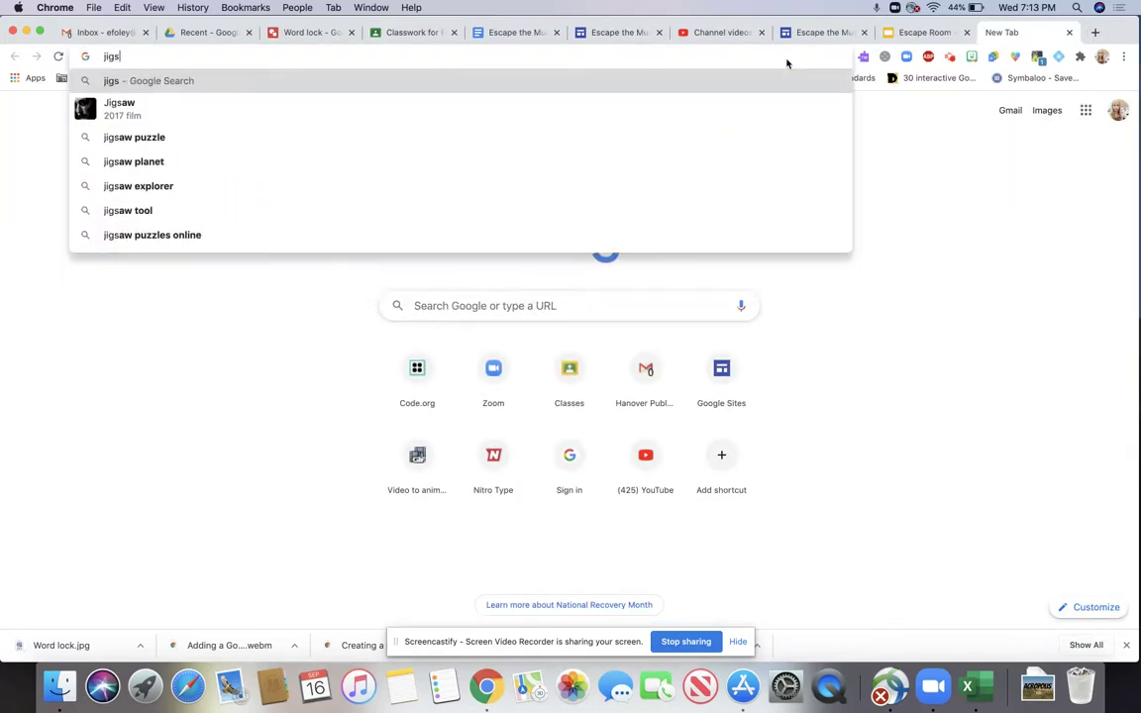
text(awplanet)
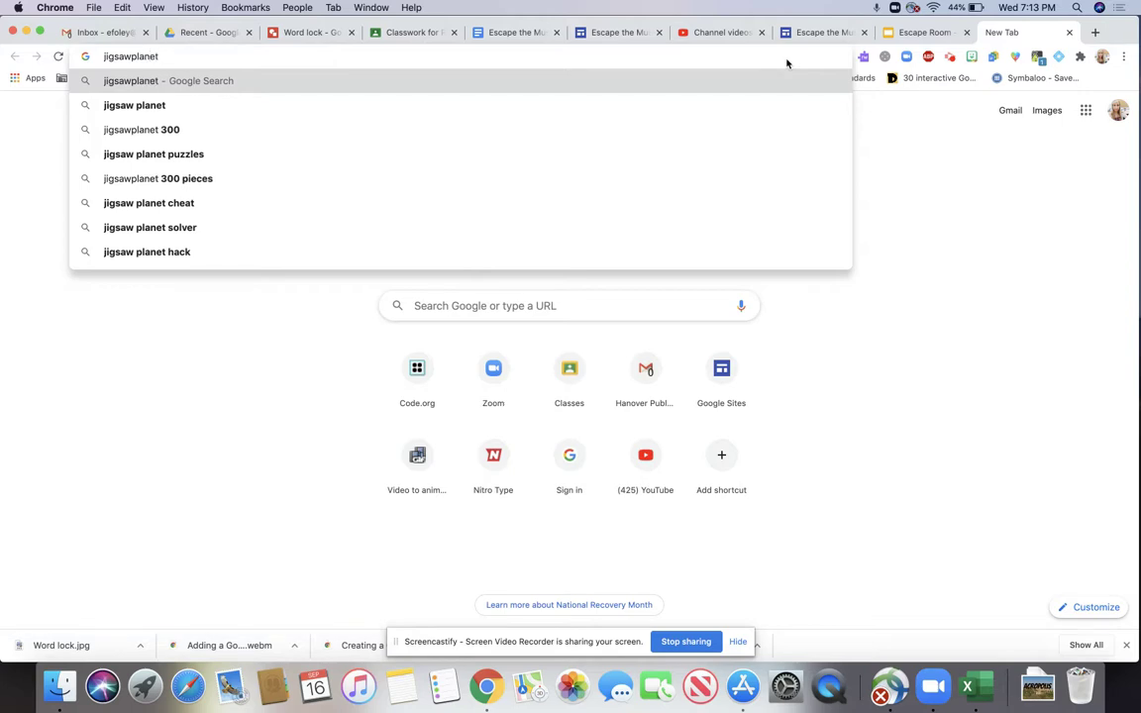
key(Return)
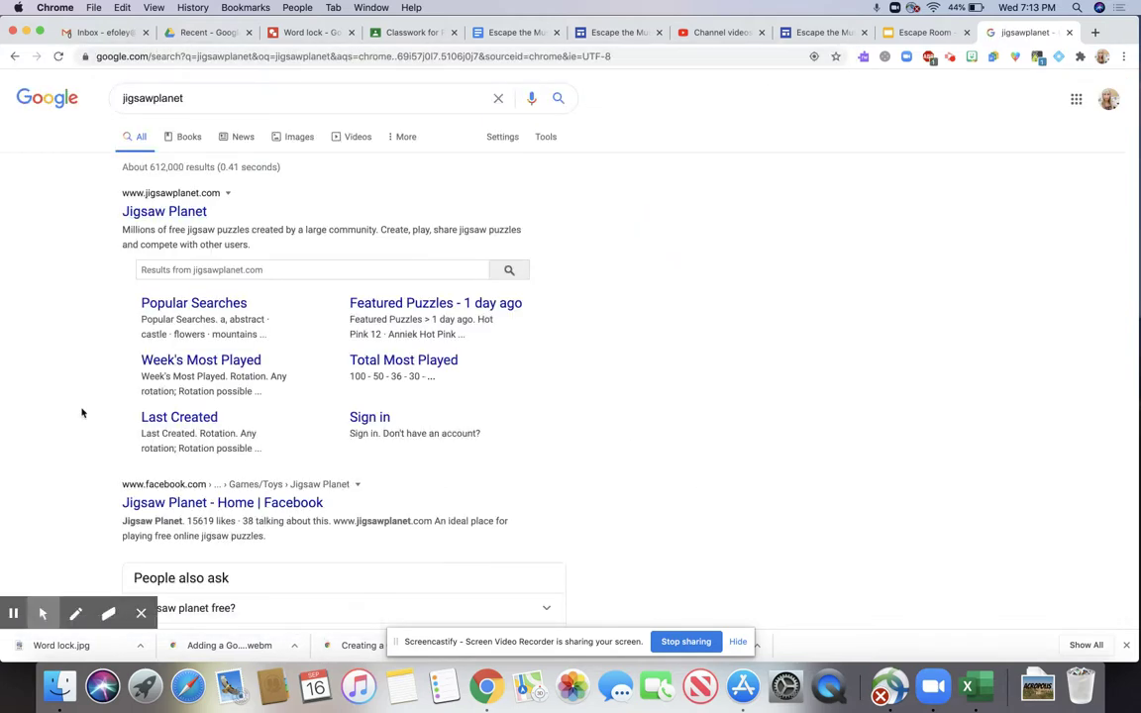
mouse_move(18, 611)
click(16, 581)
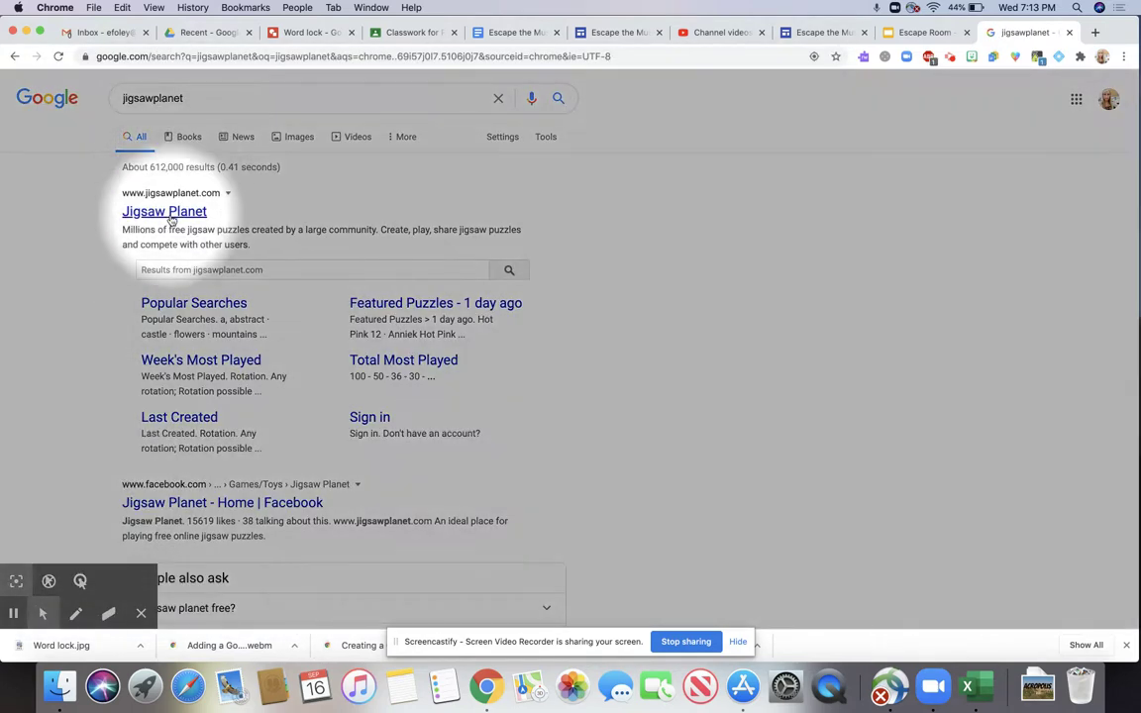
click(171, 217)
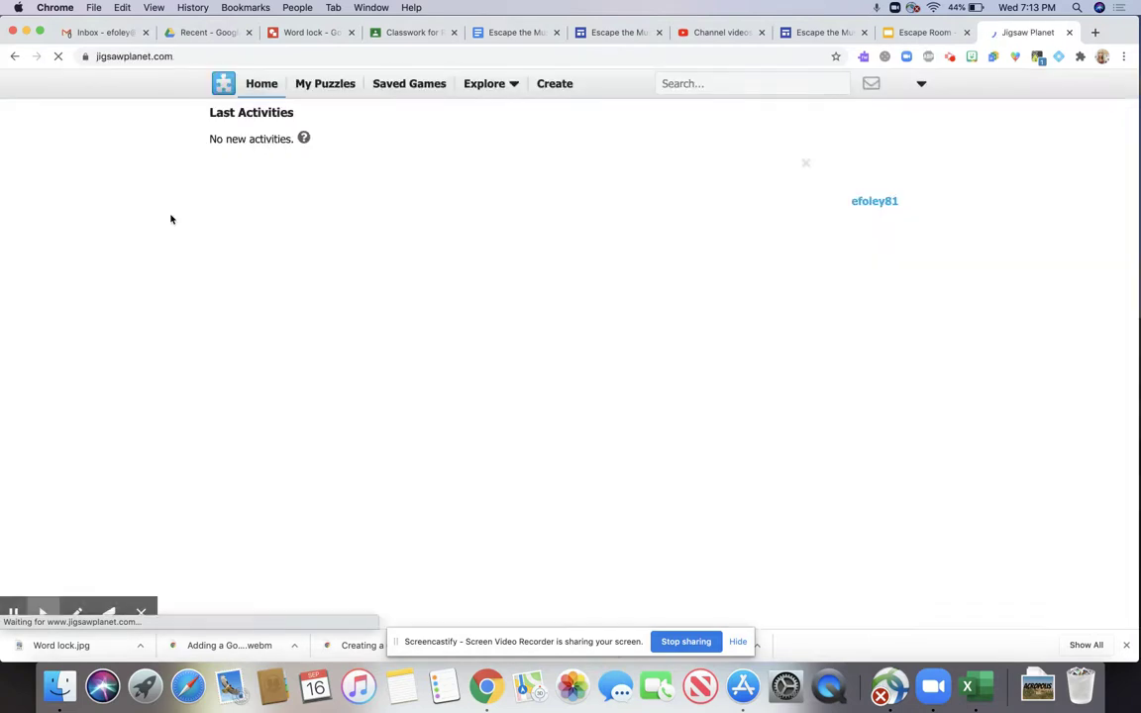
Sign out of Jigsaw Planet, then sign back in with the autofilled account details.
click(922, 85)
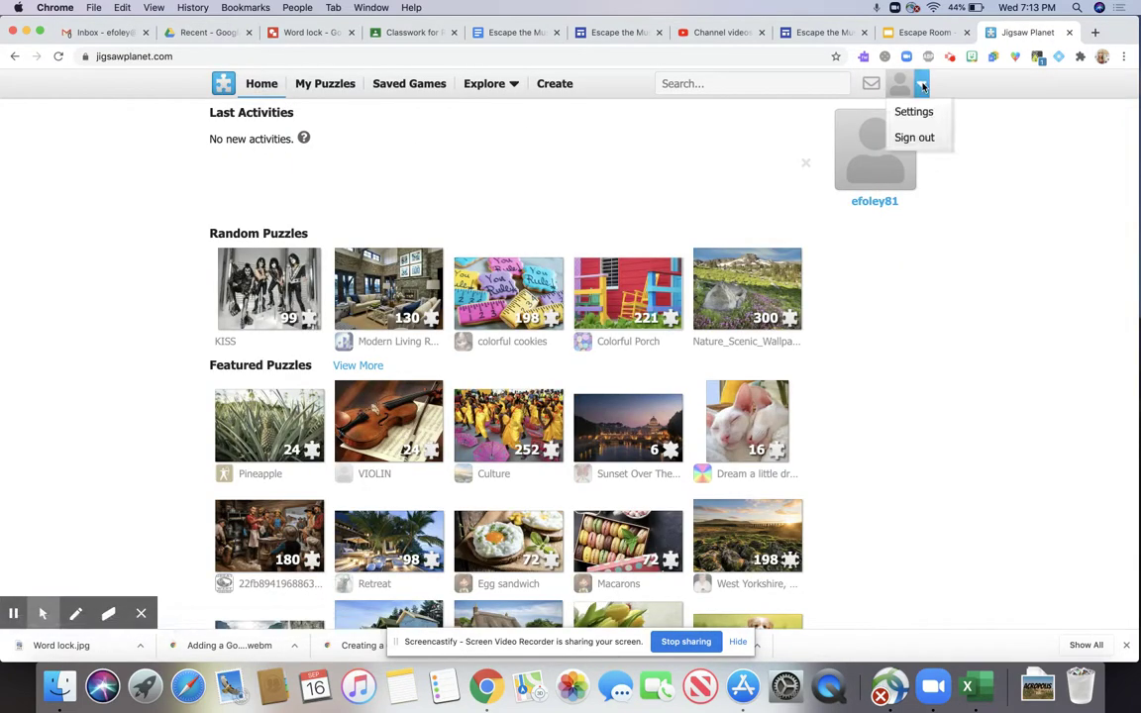
click(914, 137)
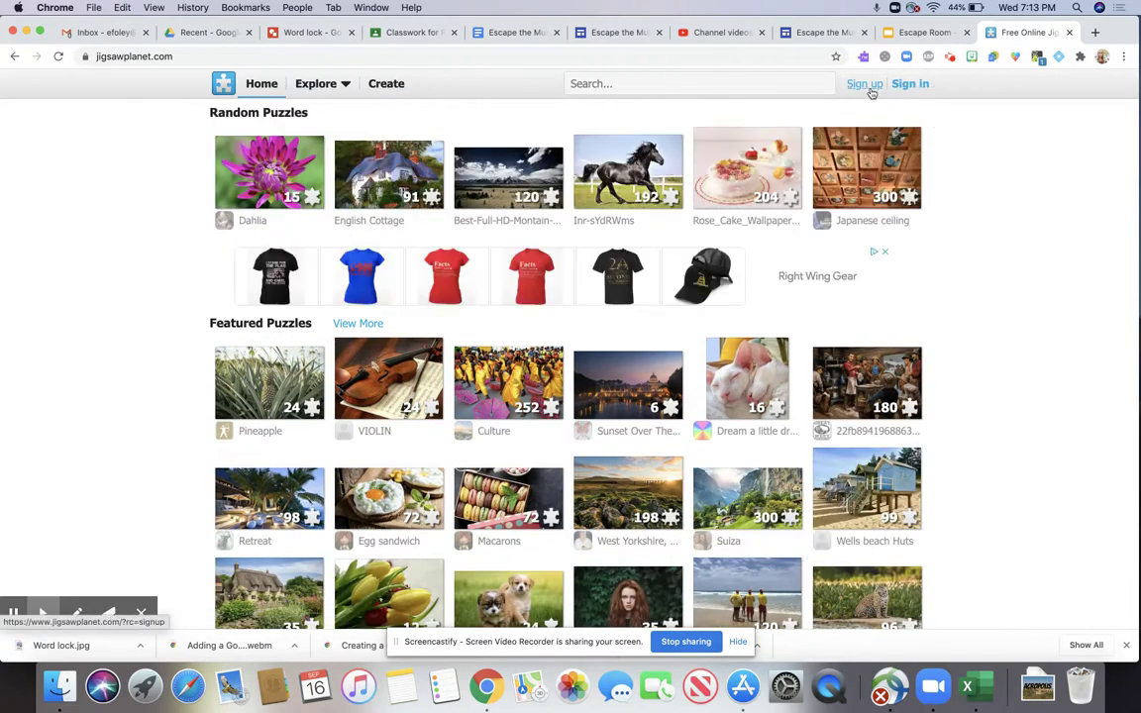
click(48, 581)
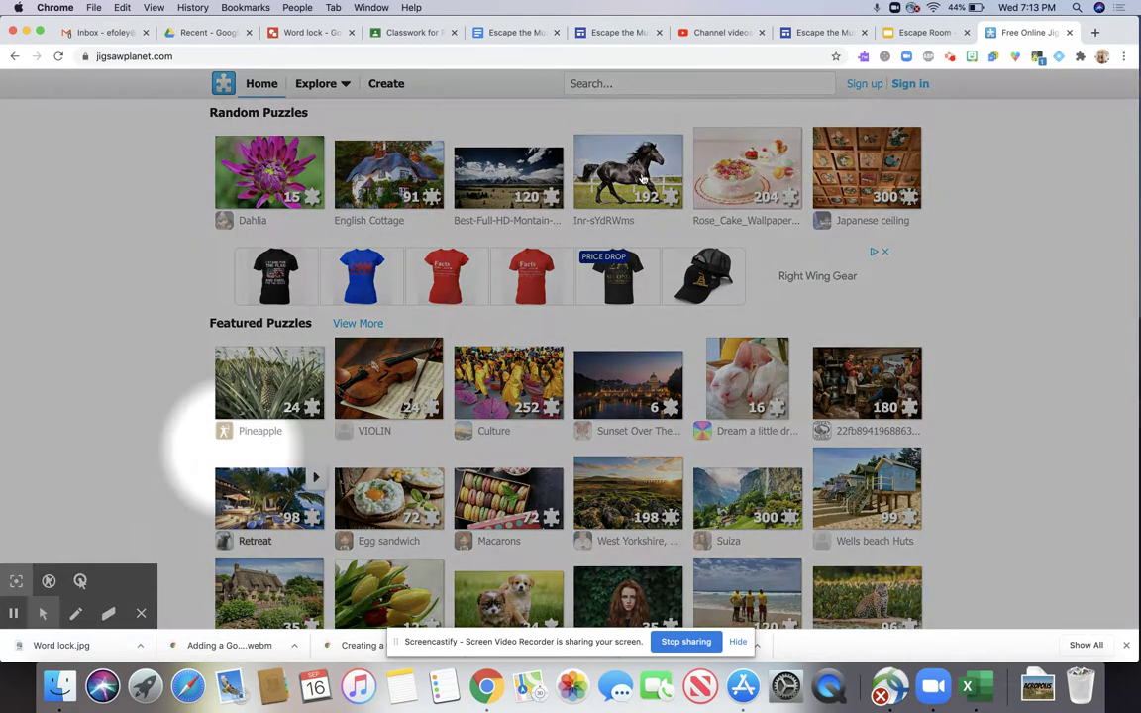
click(865, 84)
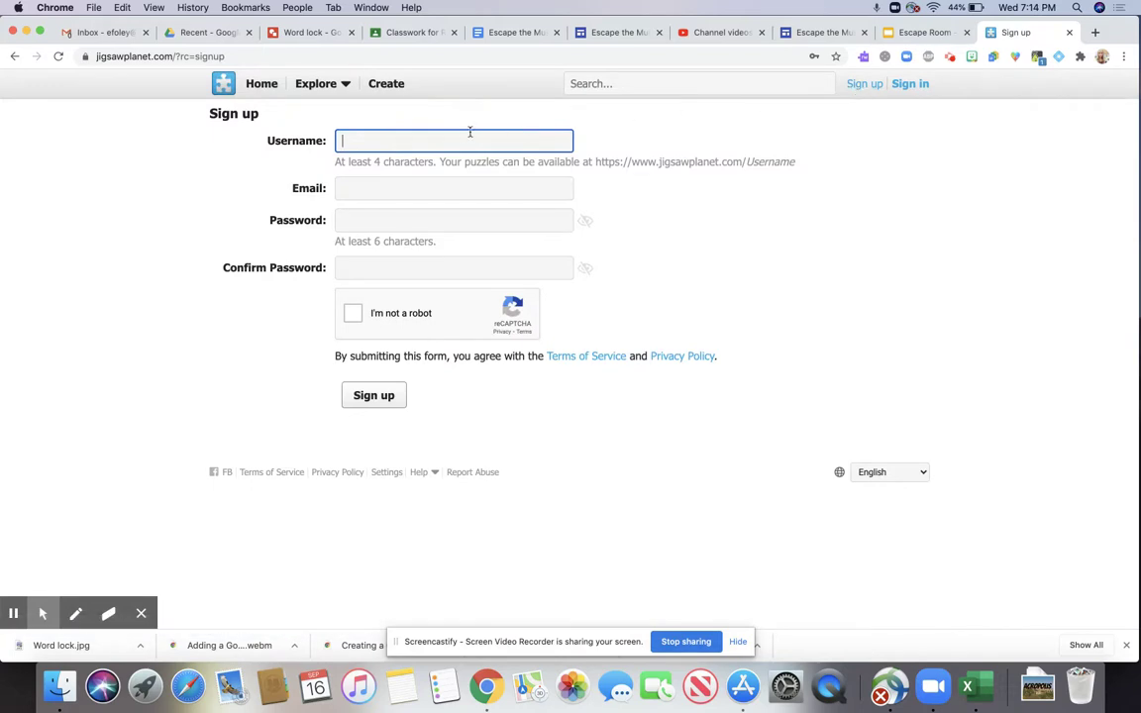
click(48, 581)
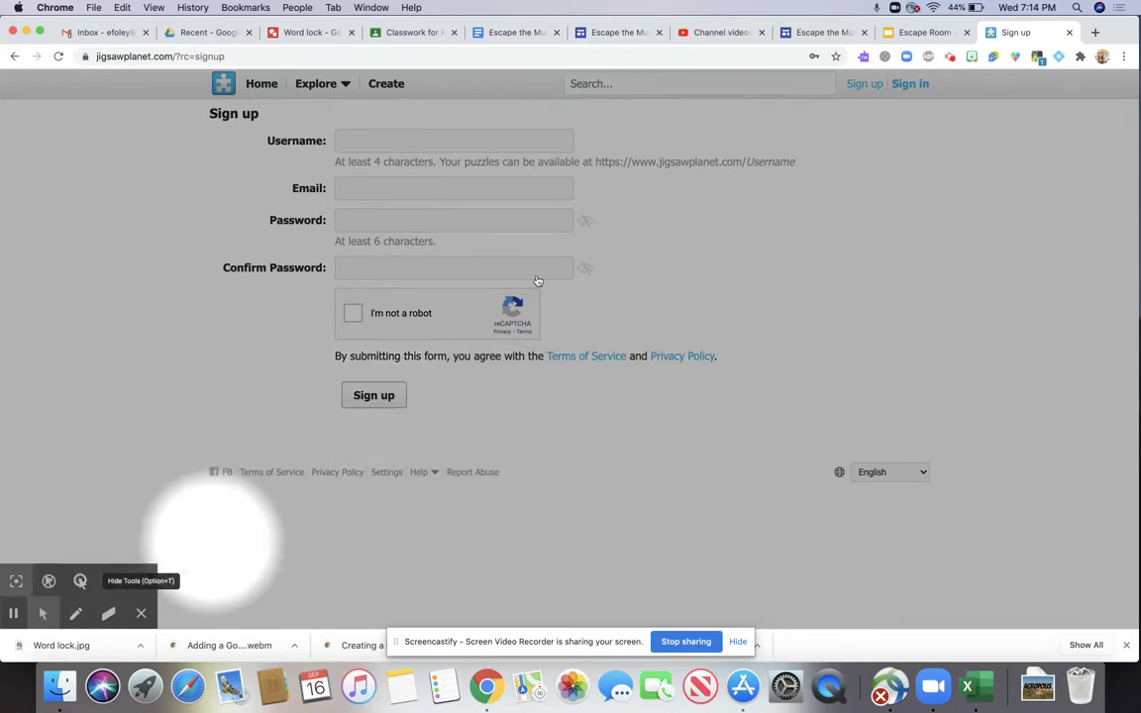
click(861, 84)
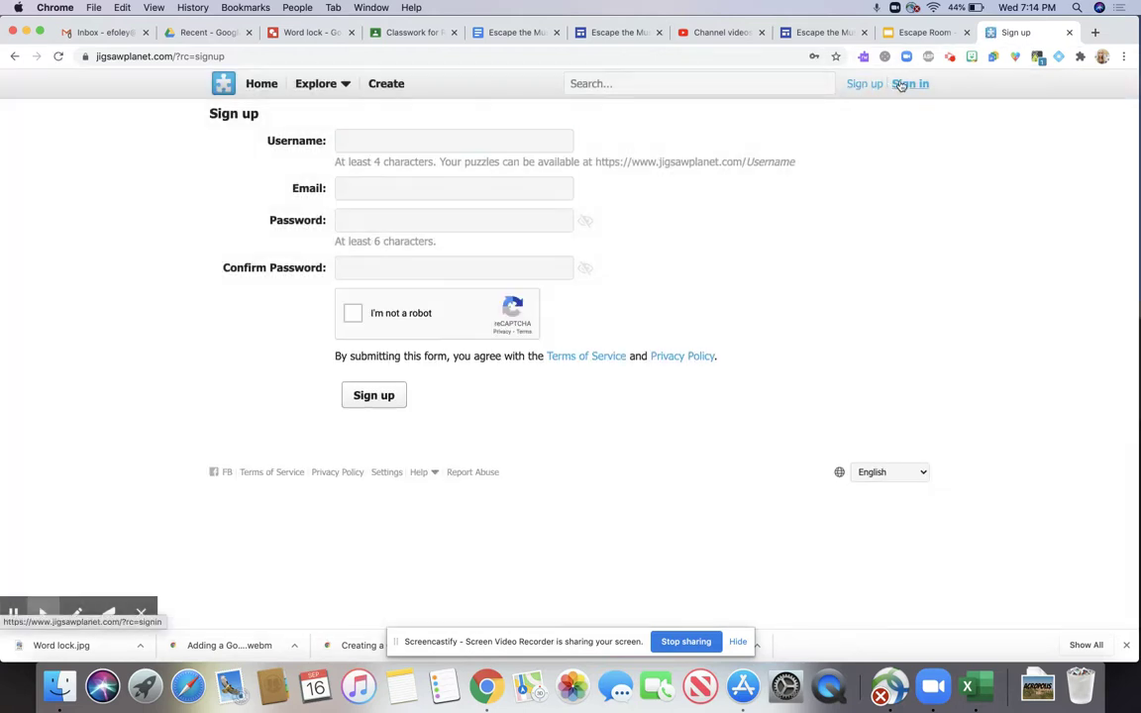
click(903, 84)
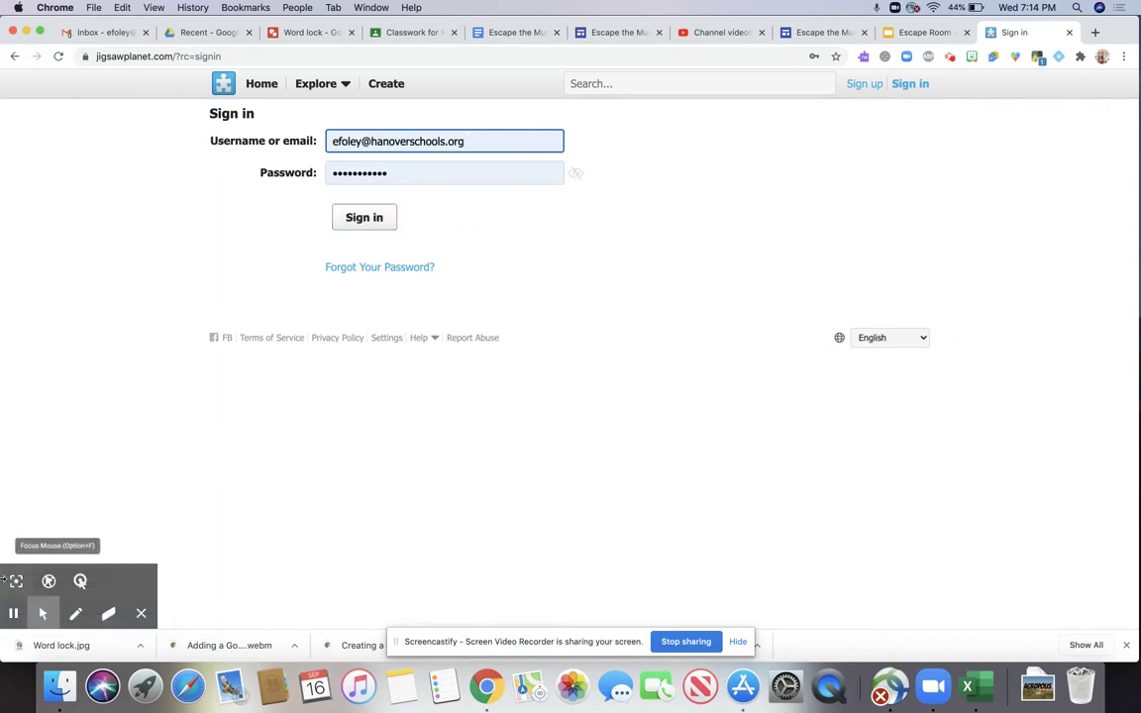
click(15, 580)
click(354, 224)
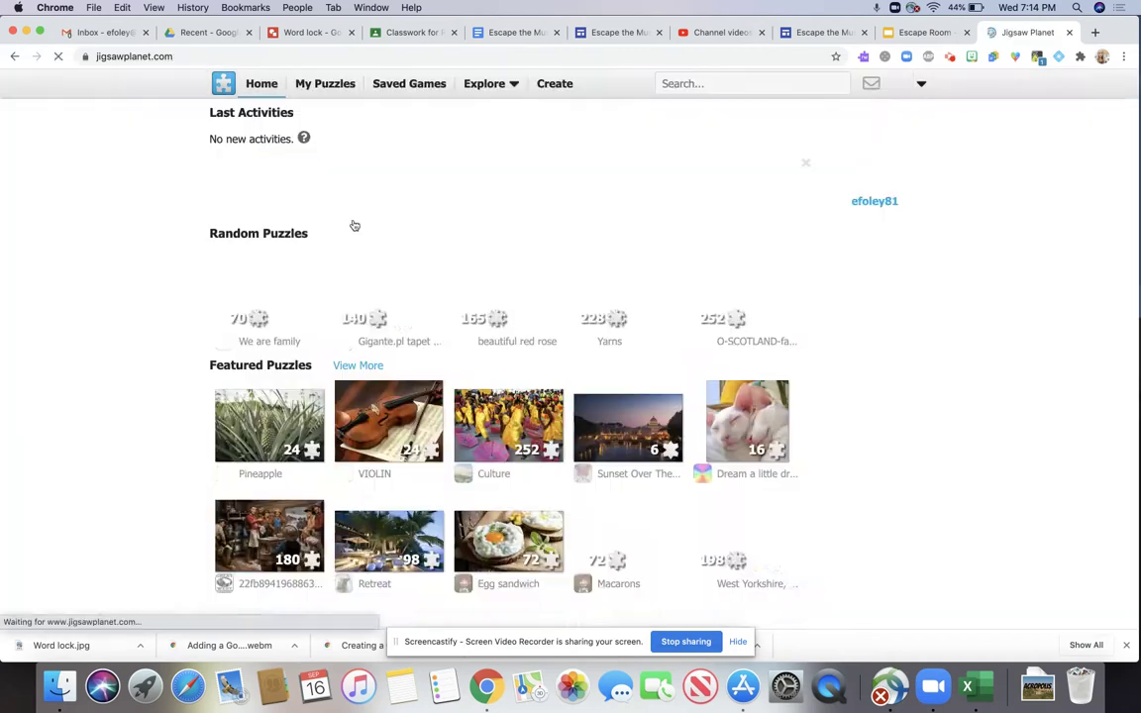
Open the Create form and attach Word lock.jpg from Downloads as the puzzle image.
mouse_move(14, 615)
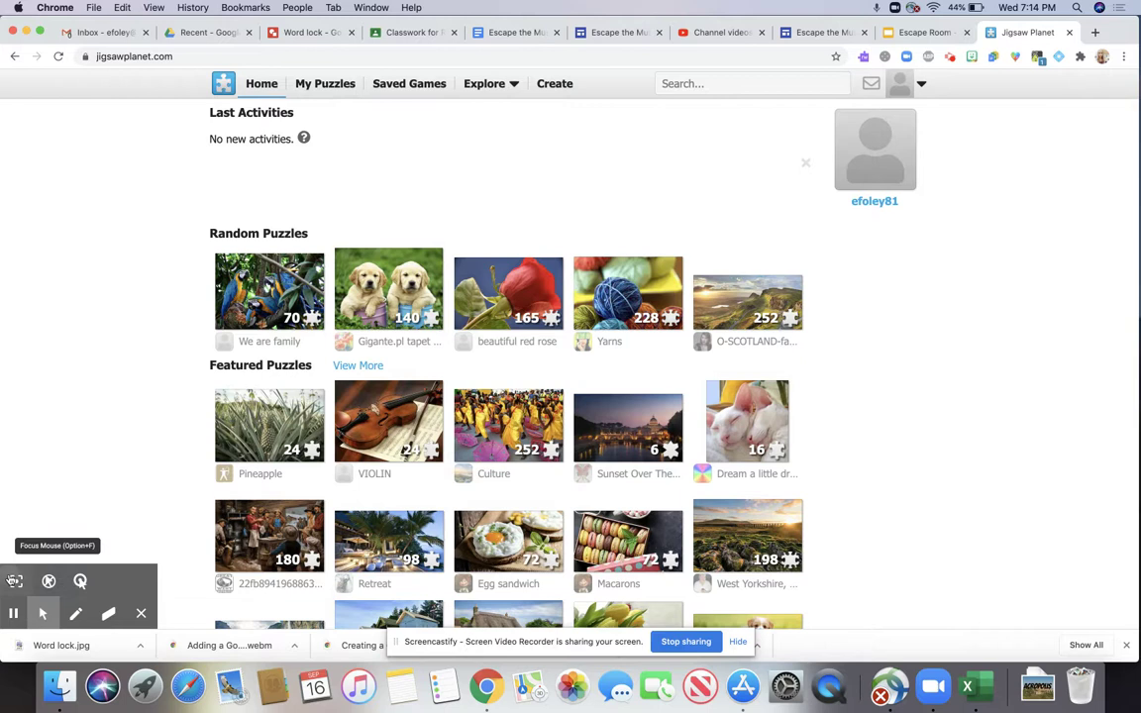
click(15, 581)
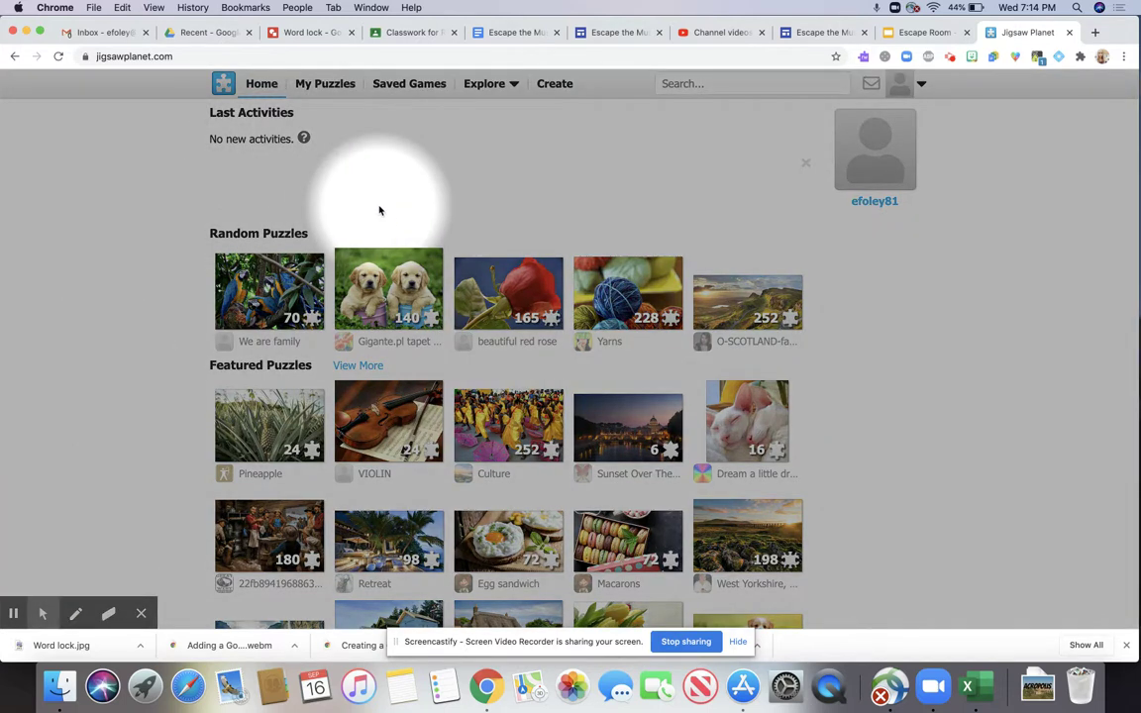
click(554, 85)
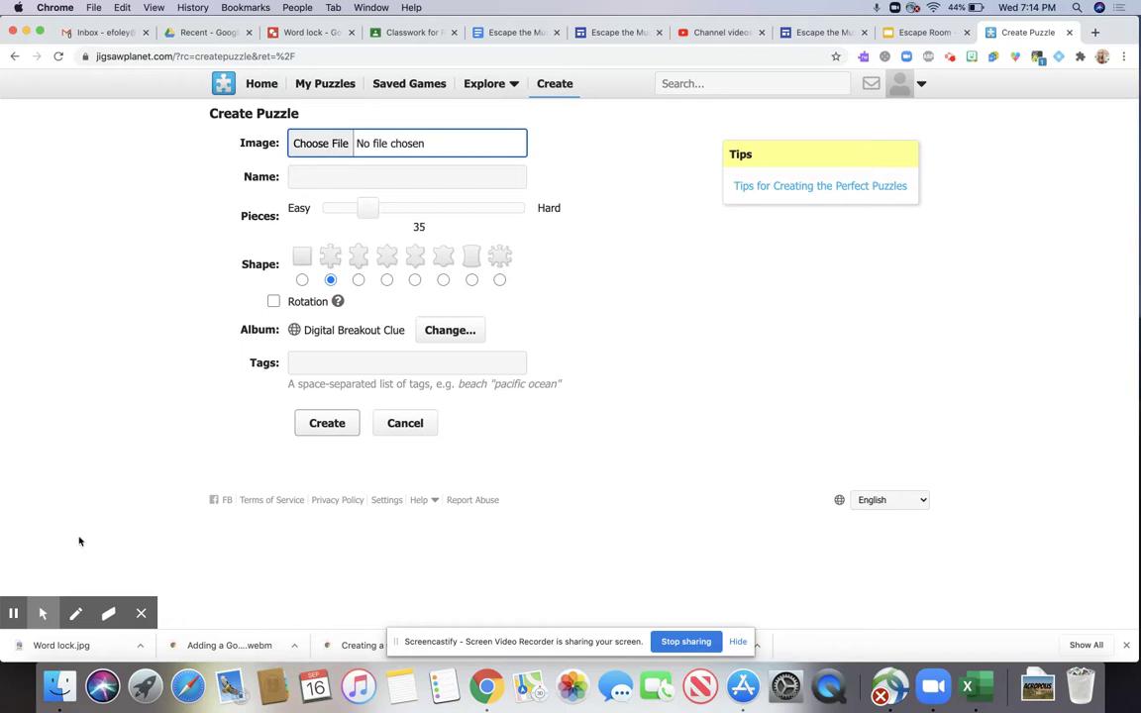
click(16, 581)
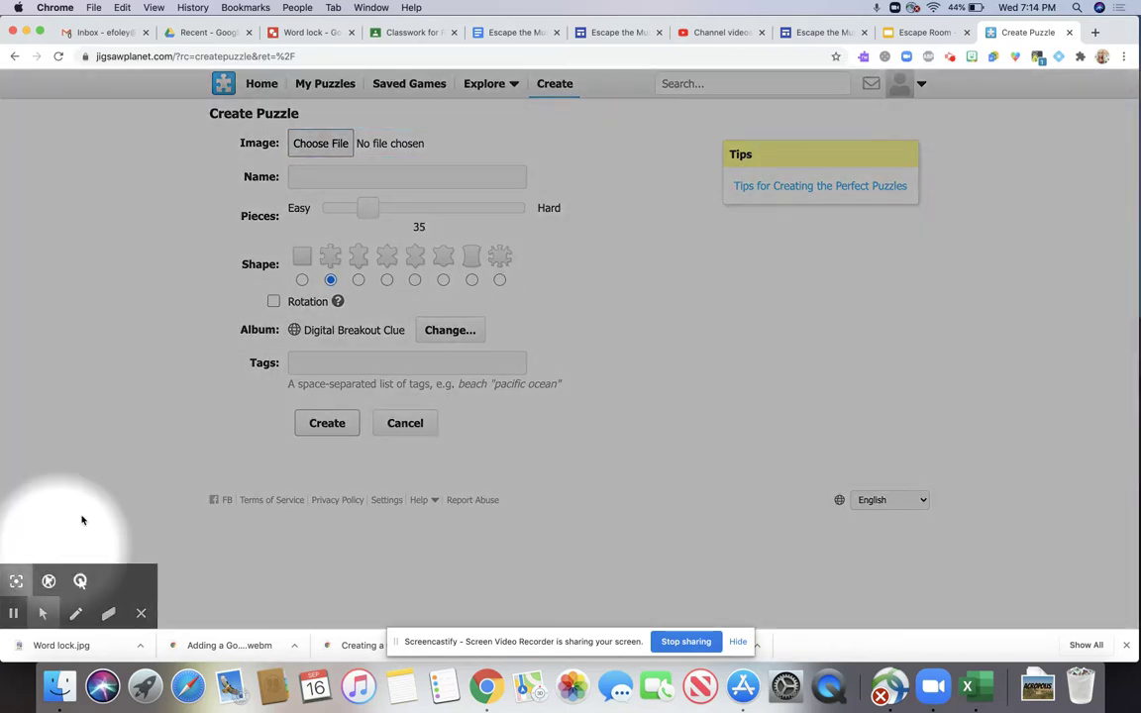
click(320, 144)
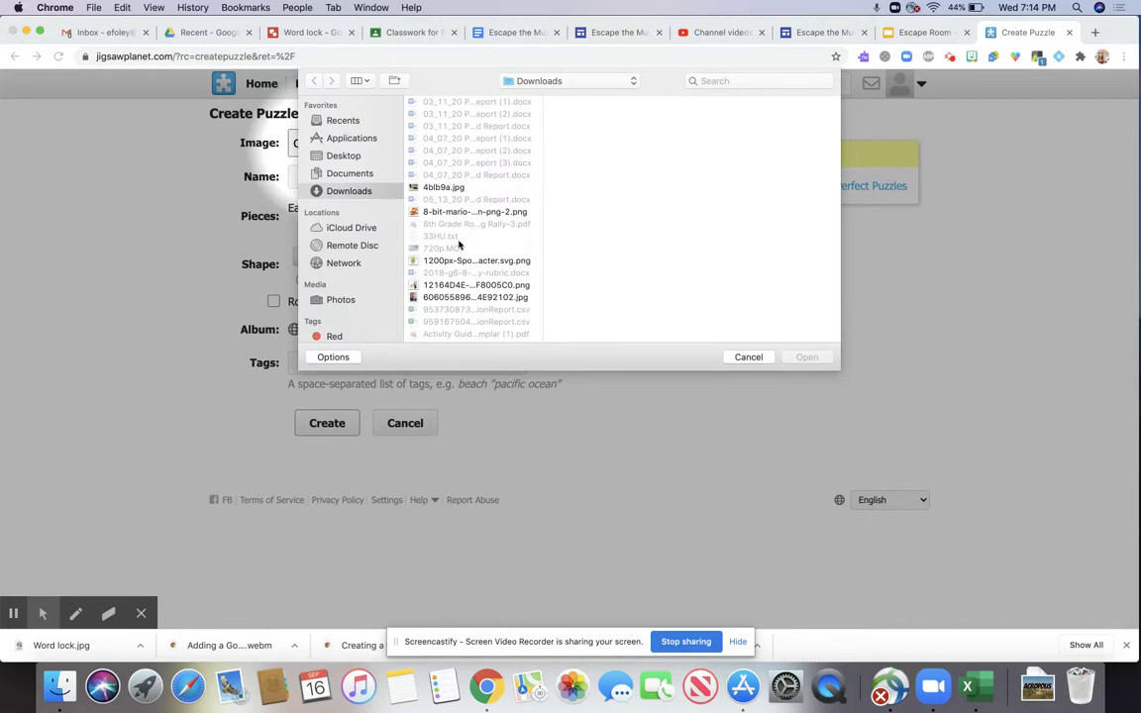
scroll(457, 245, down, 20)
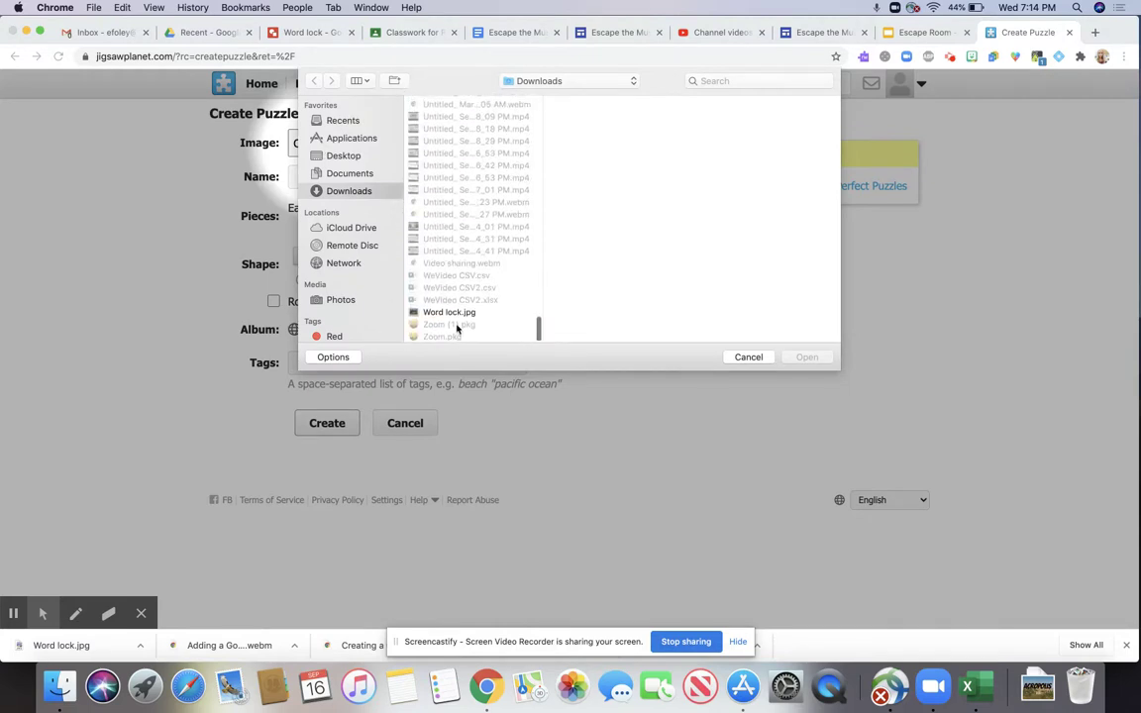
click(457, 314)
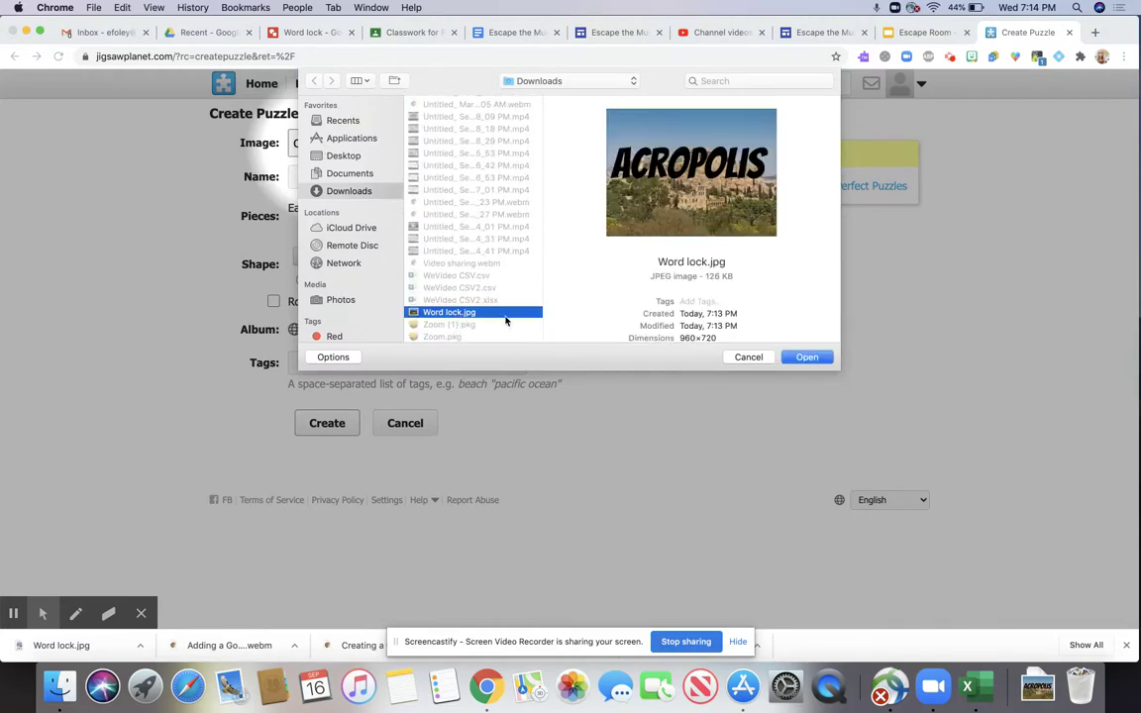
click(804, 357)
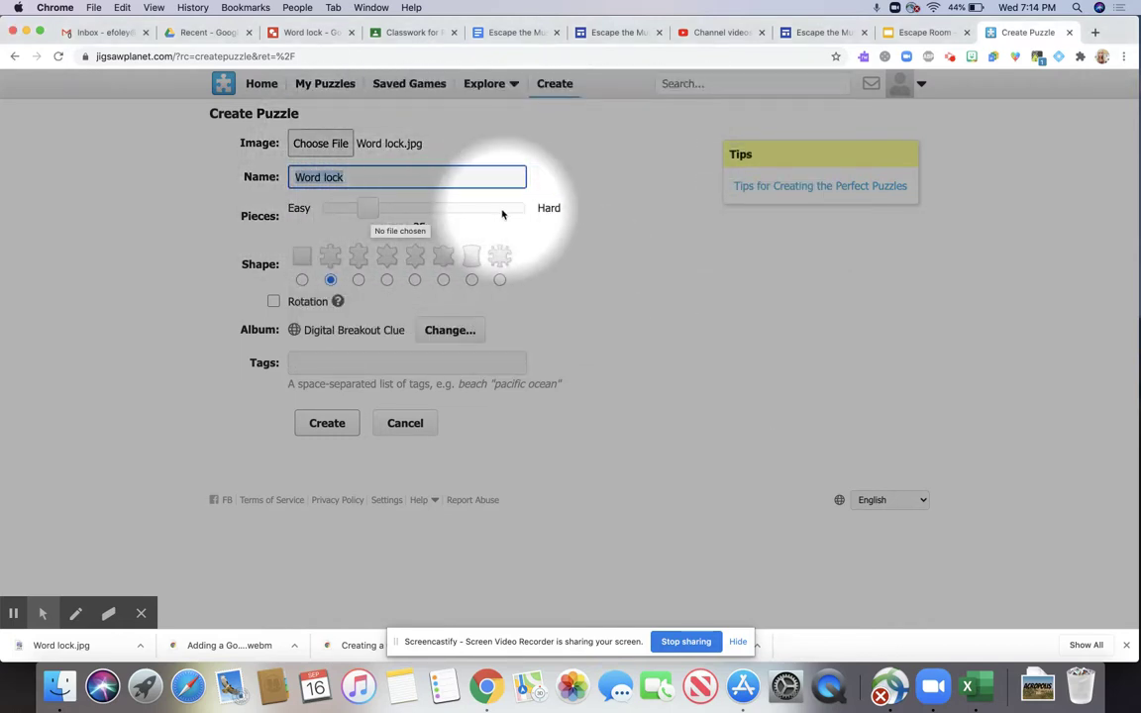
Create the Word lock puzzle with 24 pieces in the Digital Breakout Clue album.
click(565, 342)
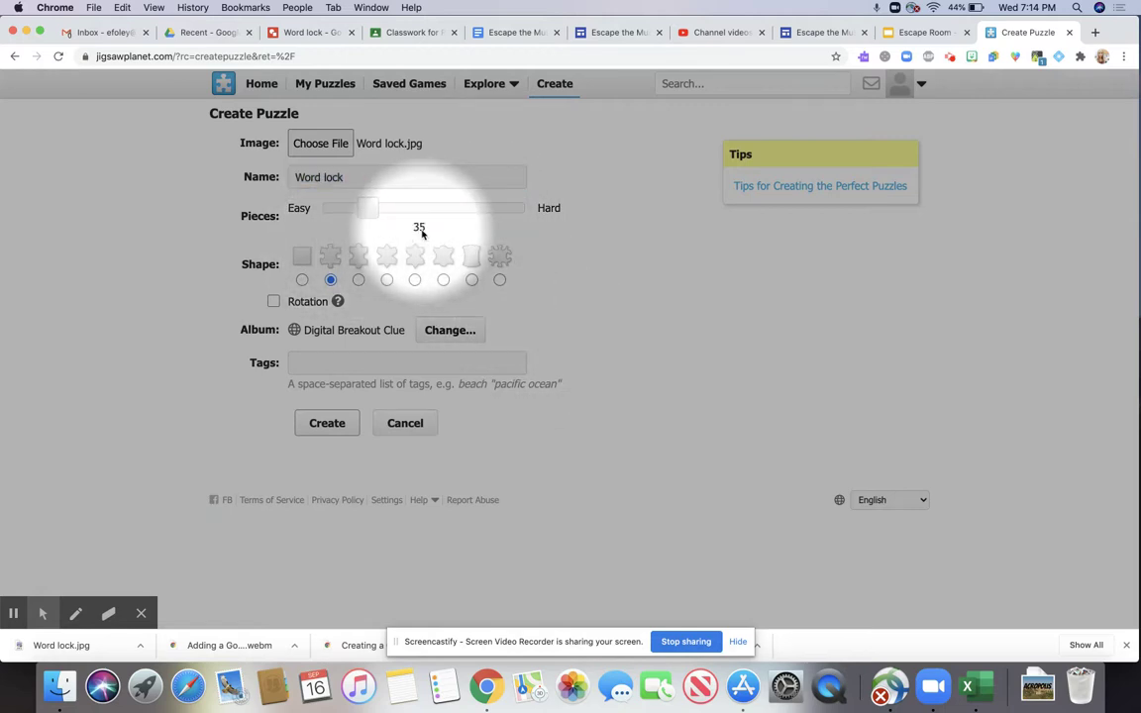
mouse_move(369, 208)
mouse_down()
mouse_move(384, 220)
mouse_move(367, 220)
mouse_up()
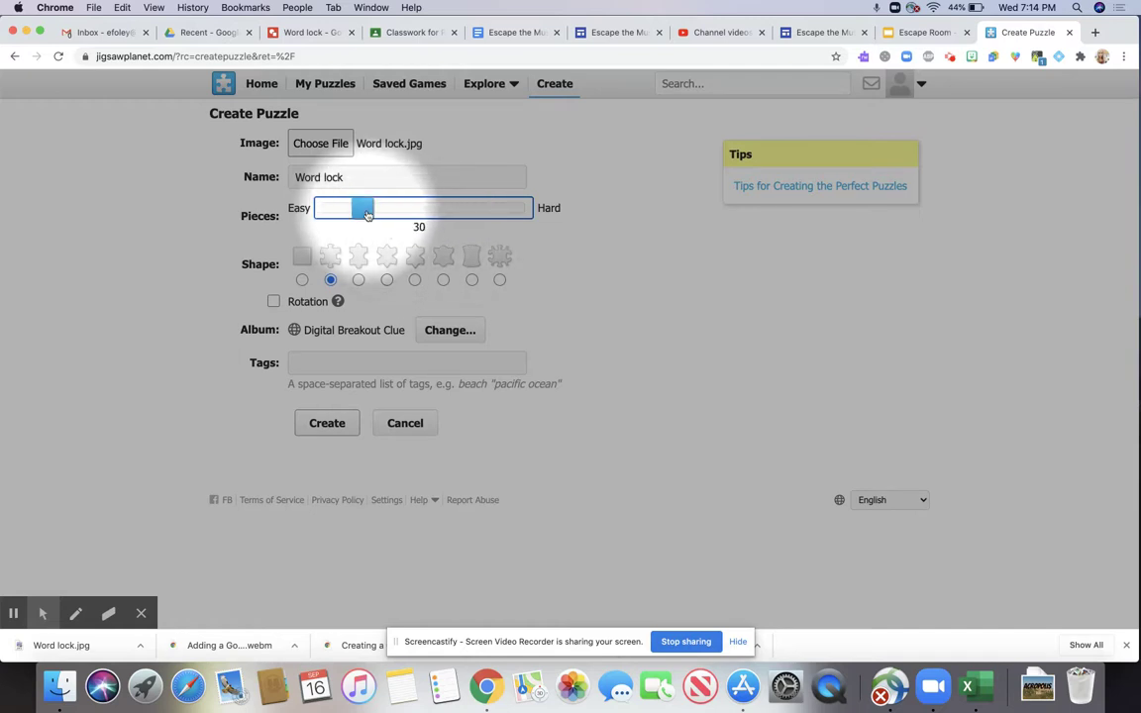
drag(365, 211, 362, 215)
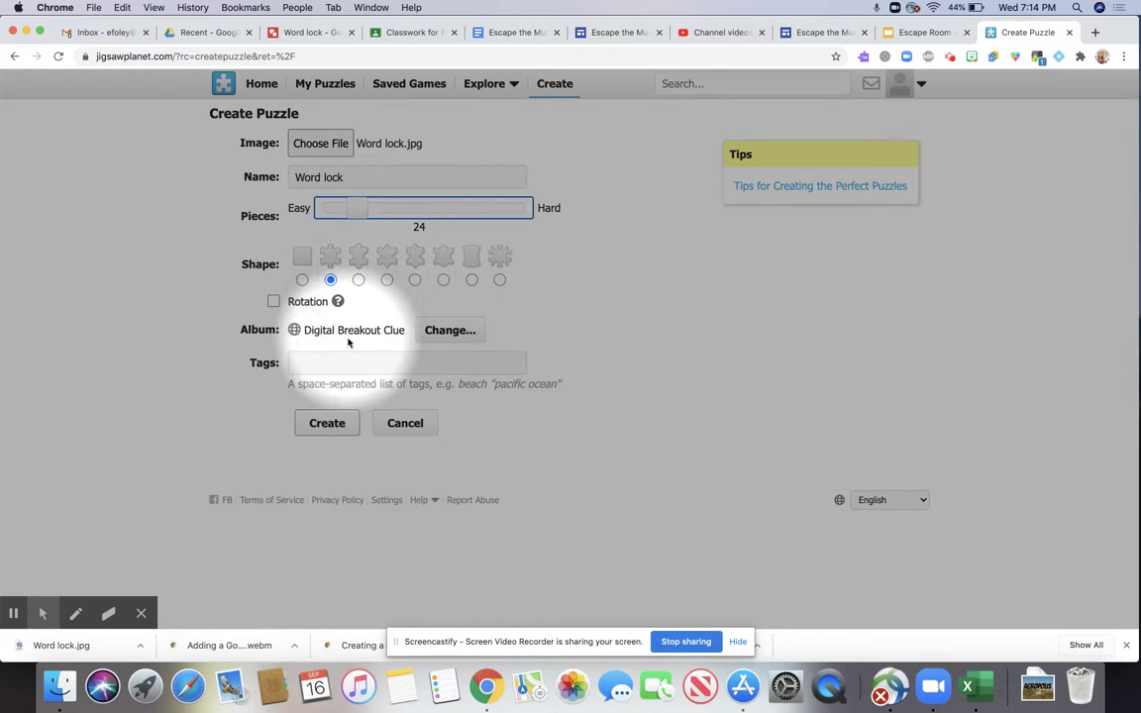
click(448, 333)
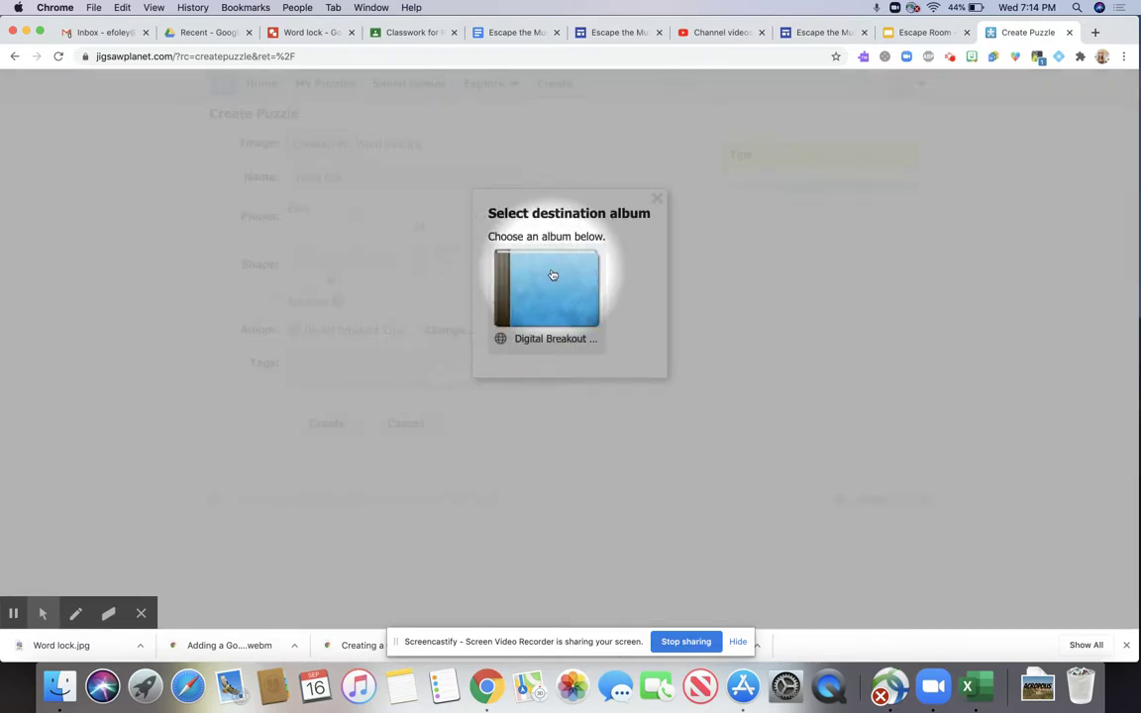
click(656, 198)
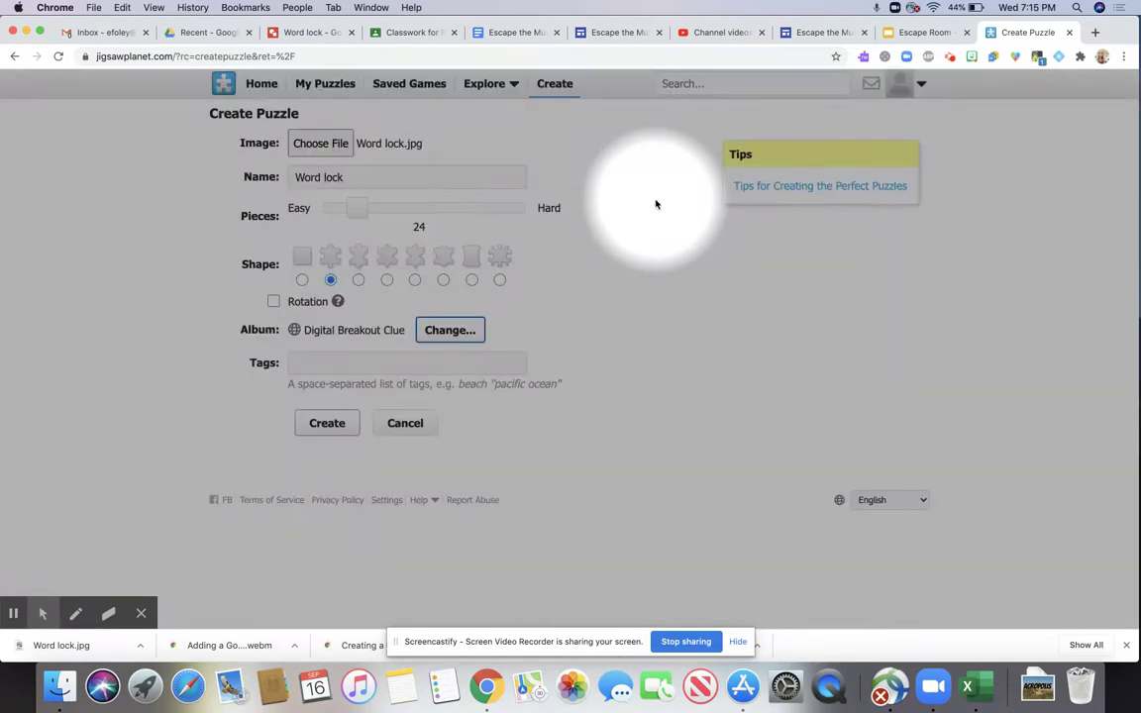
click(328, 429)
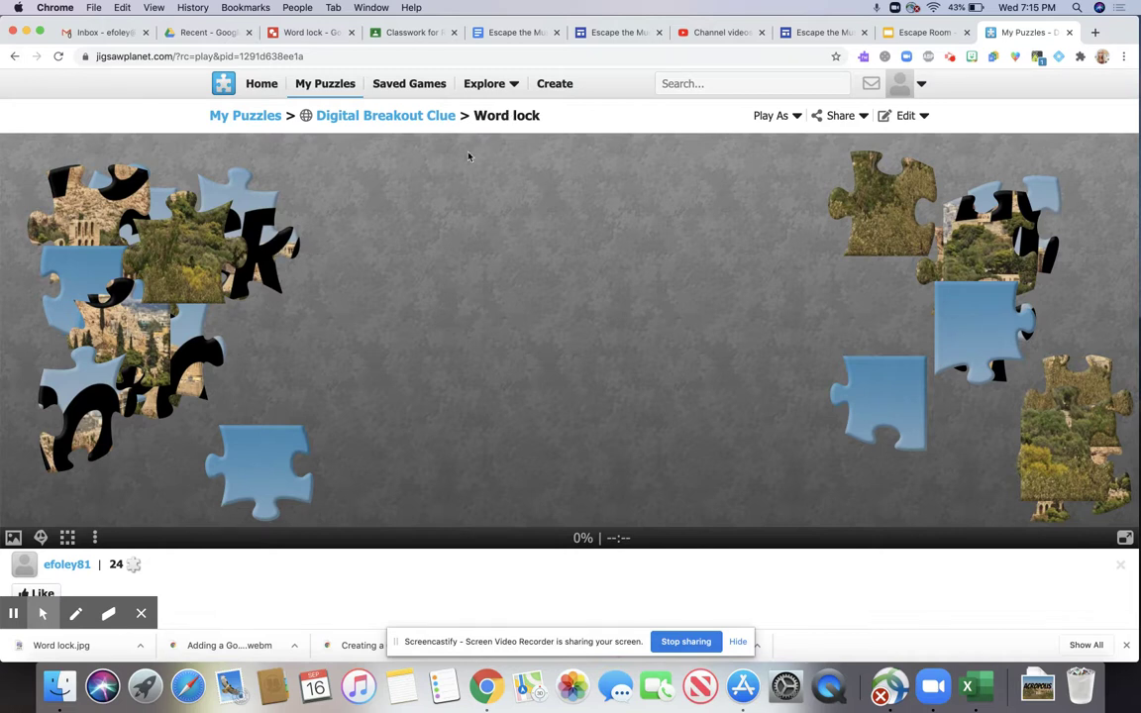
Select the Word lock puzzle page's URL in the address bar.
click(42, 613)
click(16, 581)
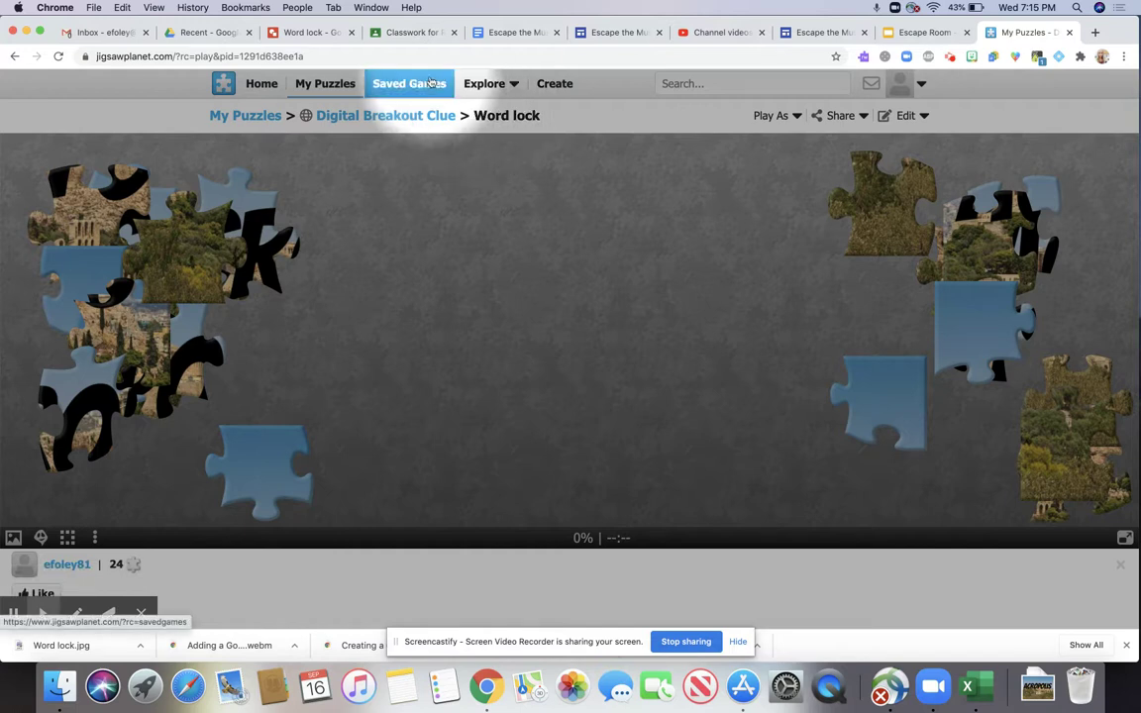
click(328, 56)
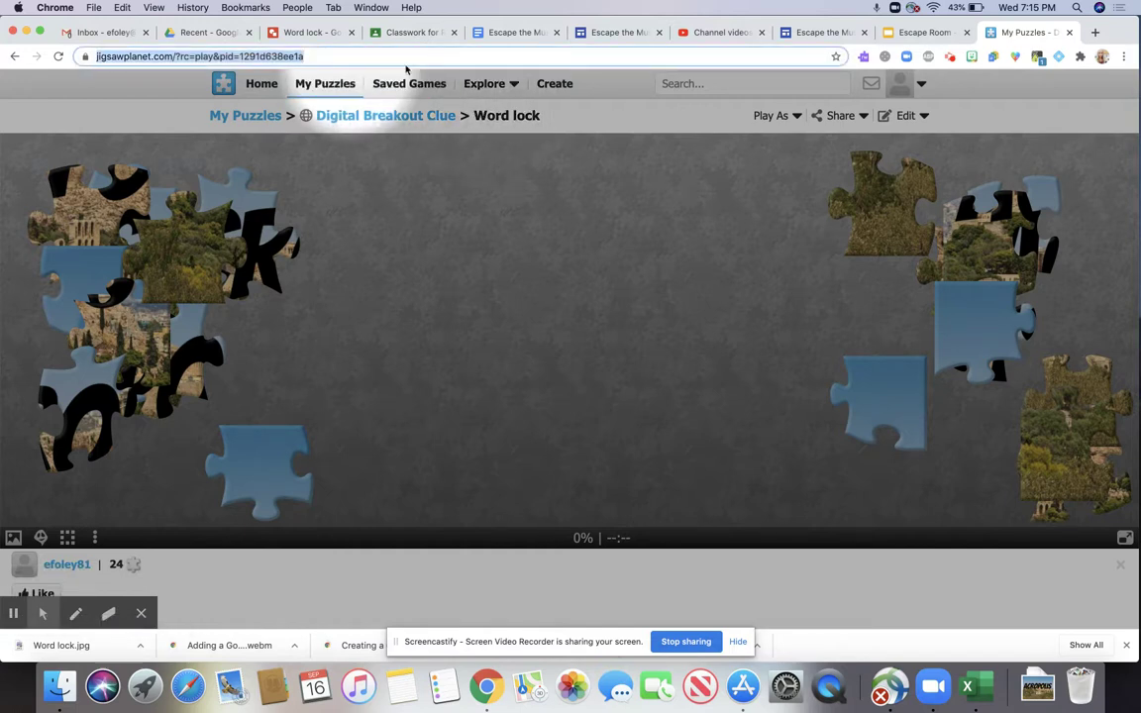
On the Escape Room slide, copy the hidden link box and paste a duplicate.
click(932, 34)
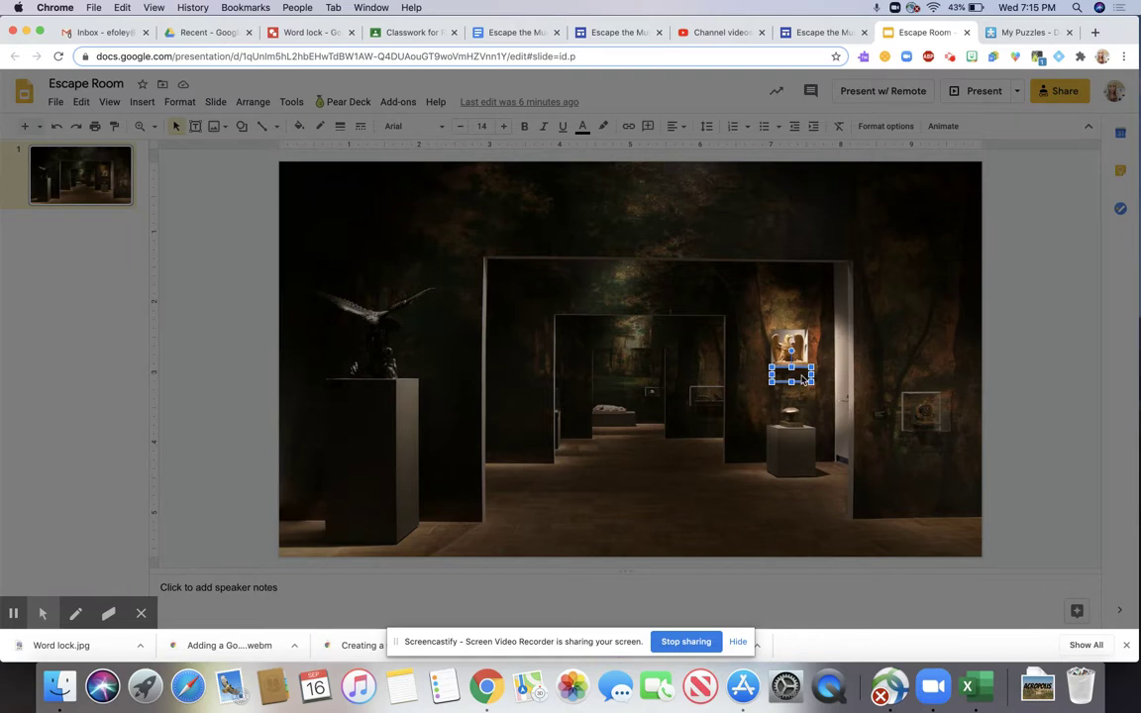
right_click(804, 378)
click(859, 188)
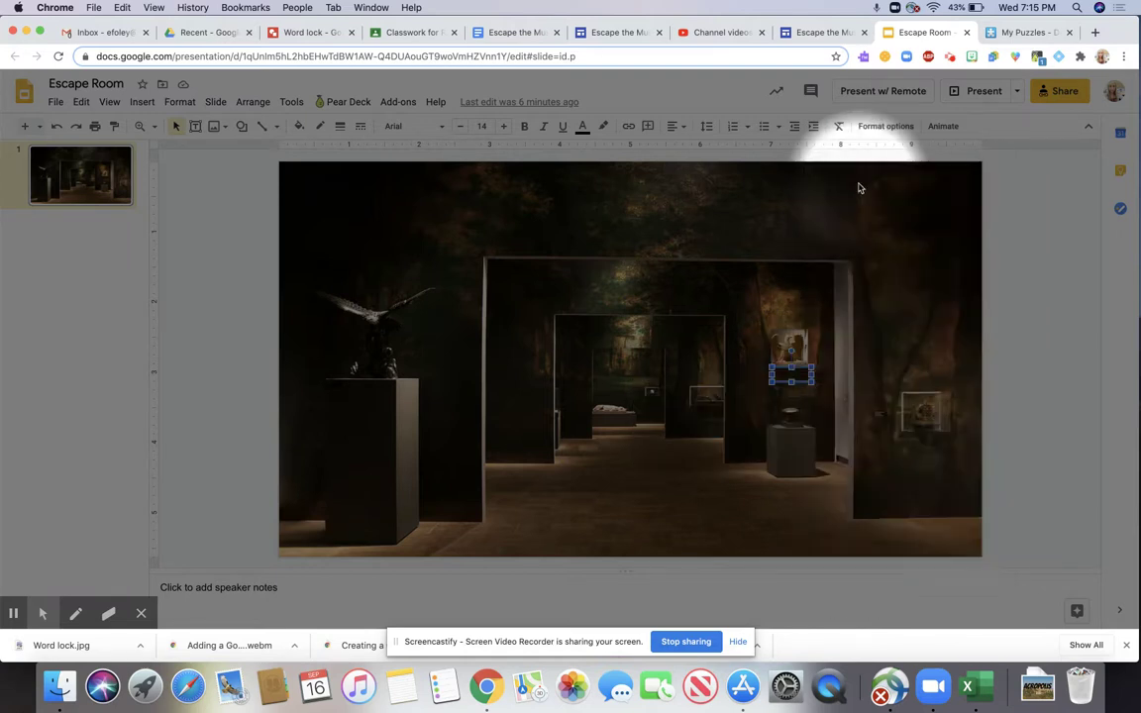
click(906, 319)
right_click(924, 323)
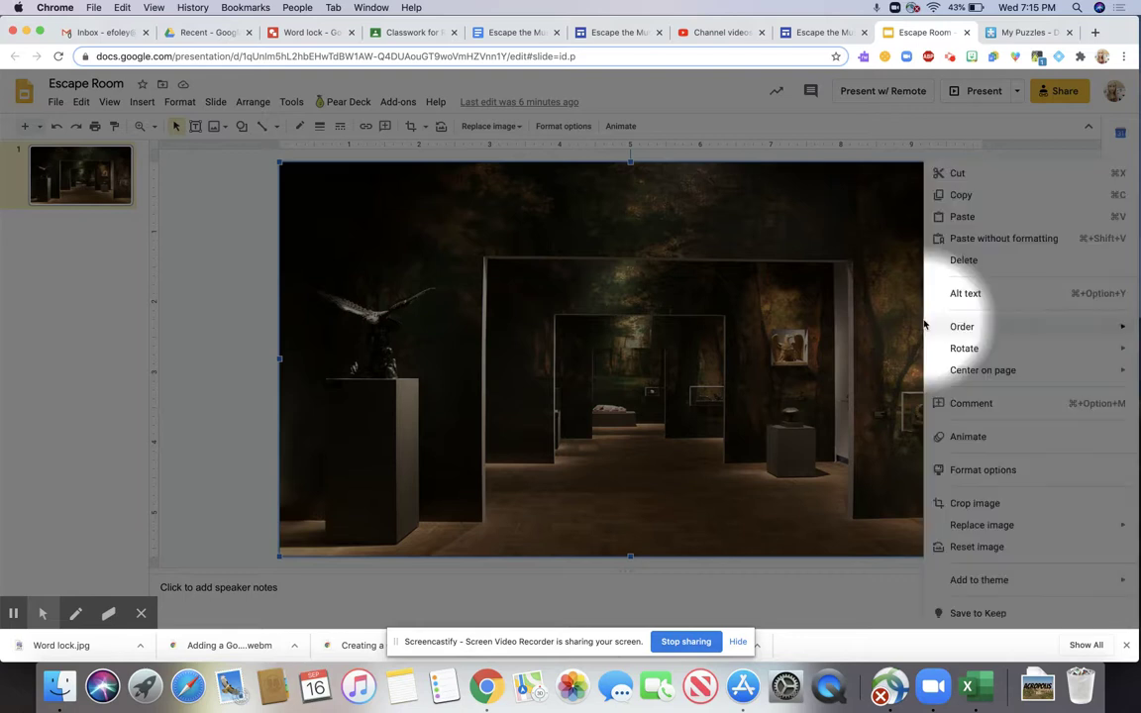
click(966, 216)
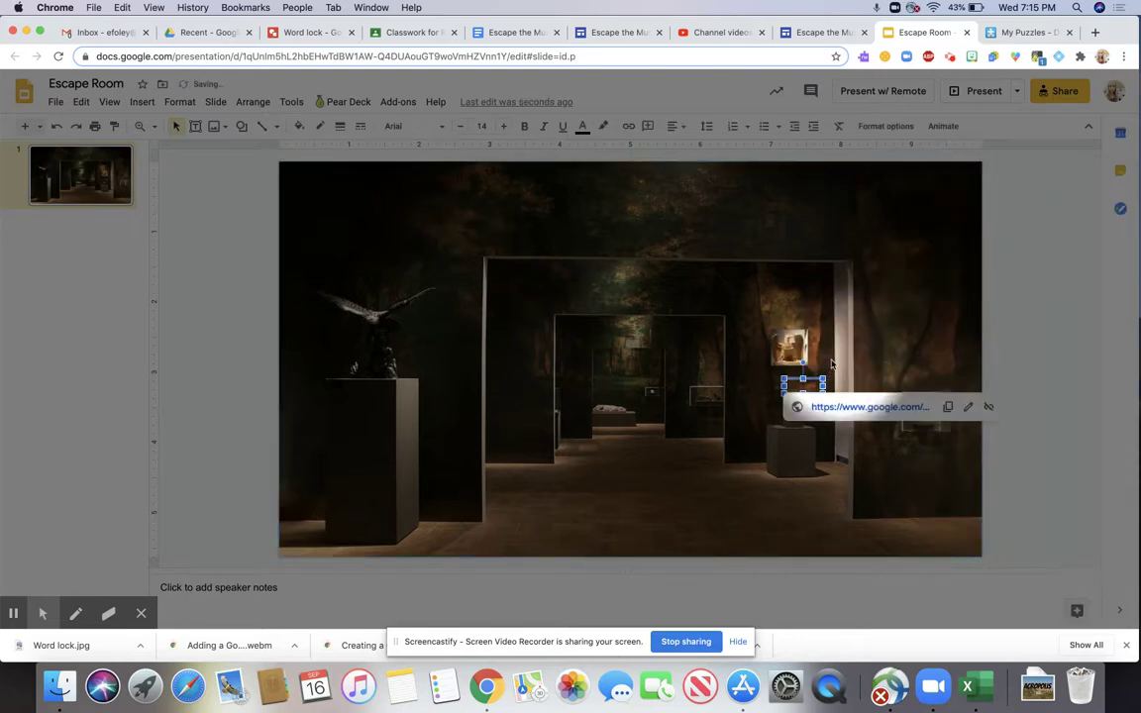
Move the pasted box to the right wall and enlarge it over the display case.
drag(814, 378, 942, 403)
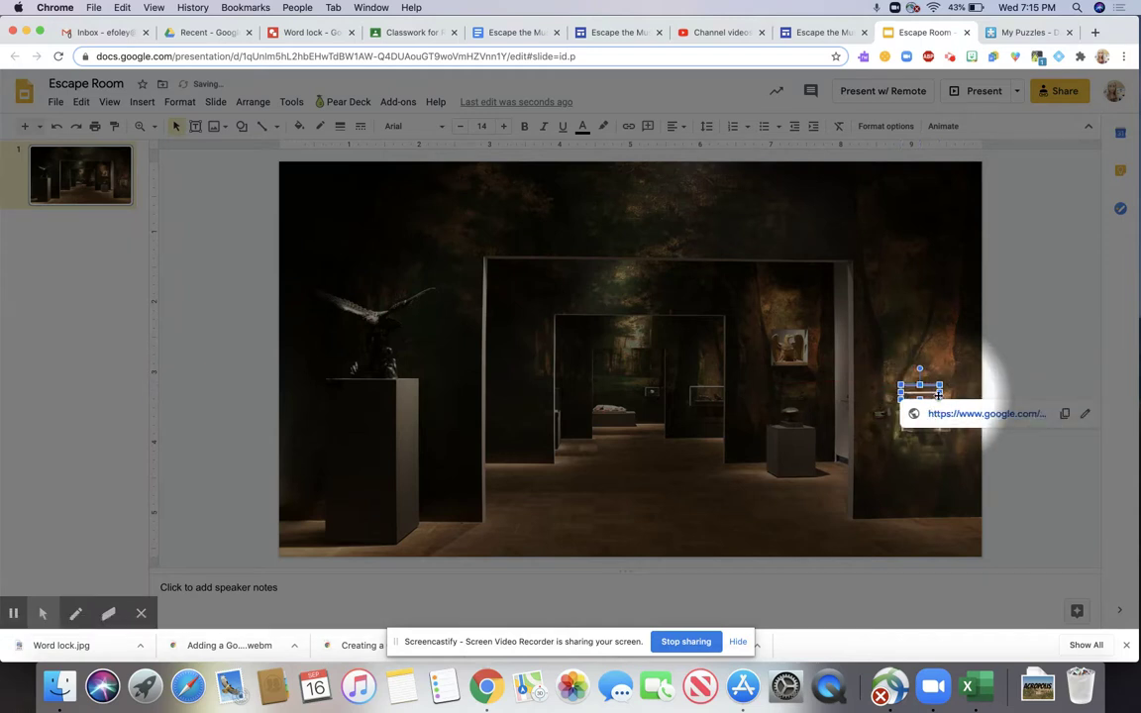
click(996, 373)
click(923, 385)
click(922, 386)
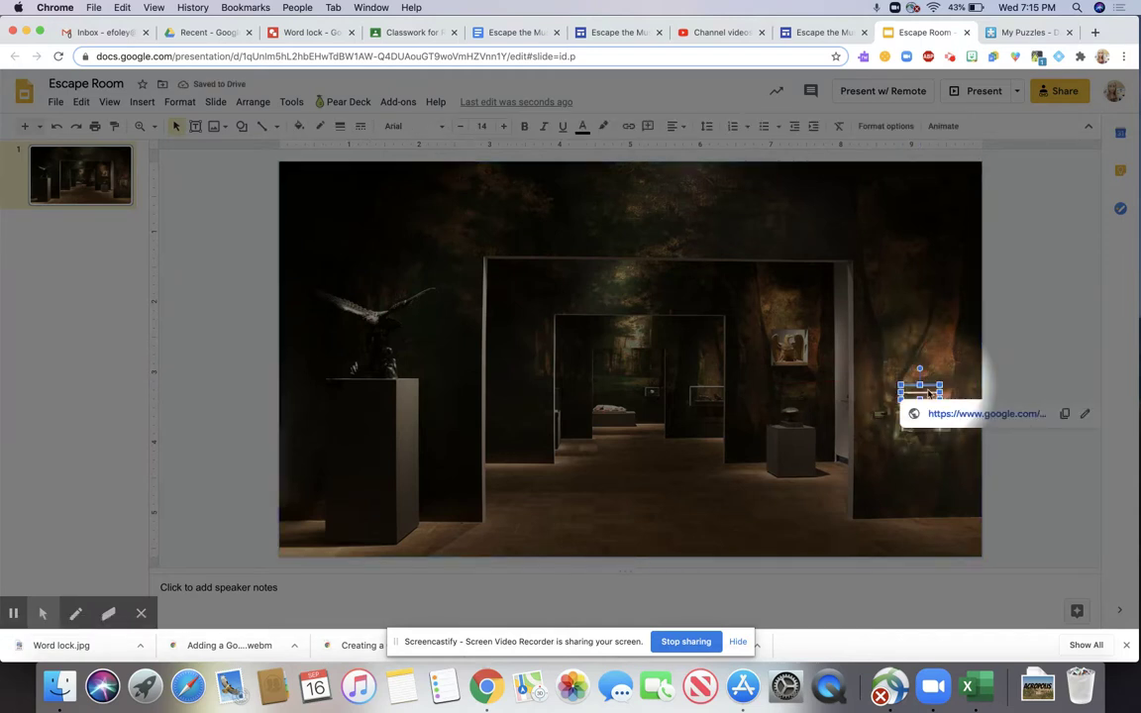
drag(938, 399, 952, 452)
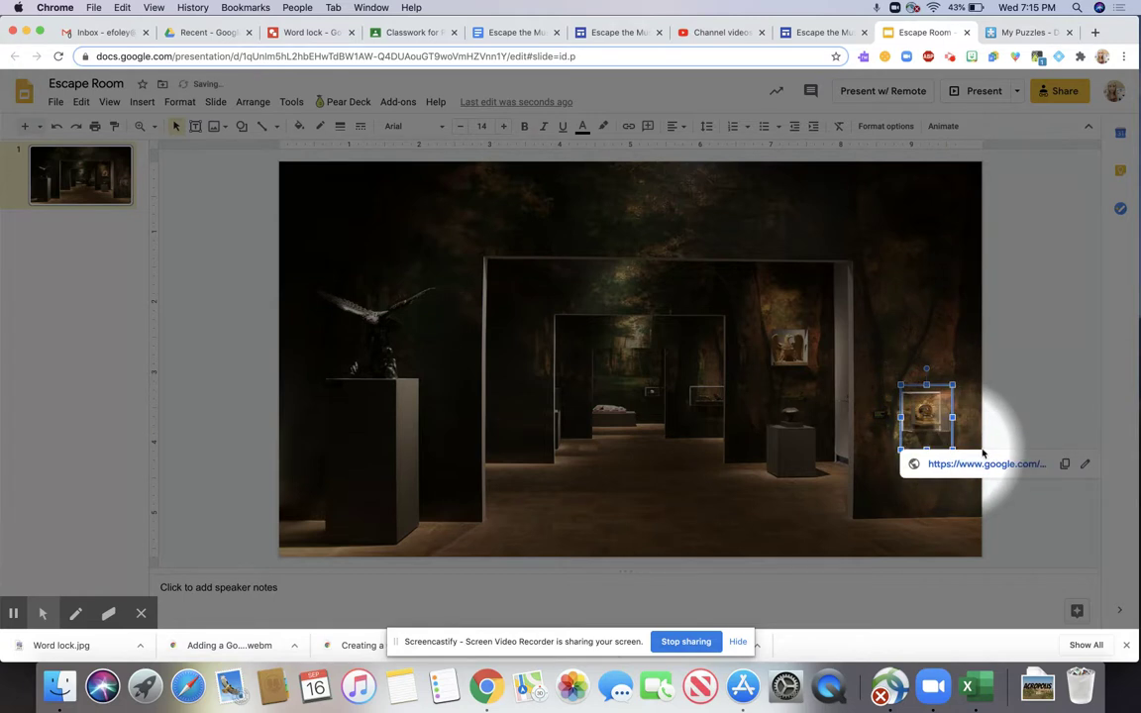
Replace the box's google.com link with the copied Word lock puzzle URL and apply it.
click(1085, 465)
key(BackSpace)
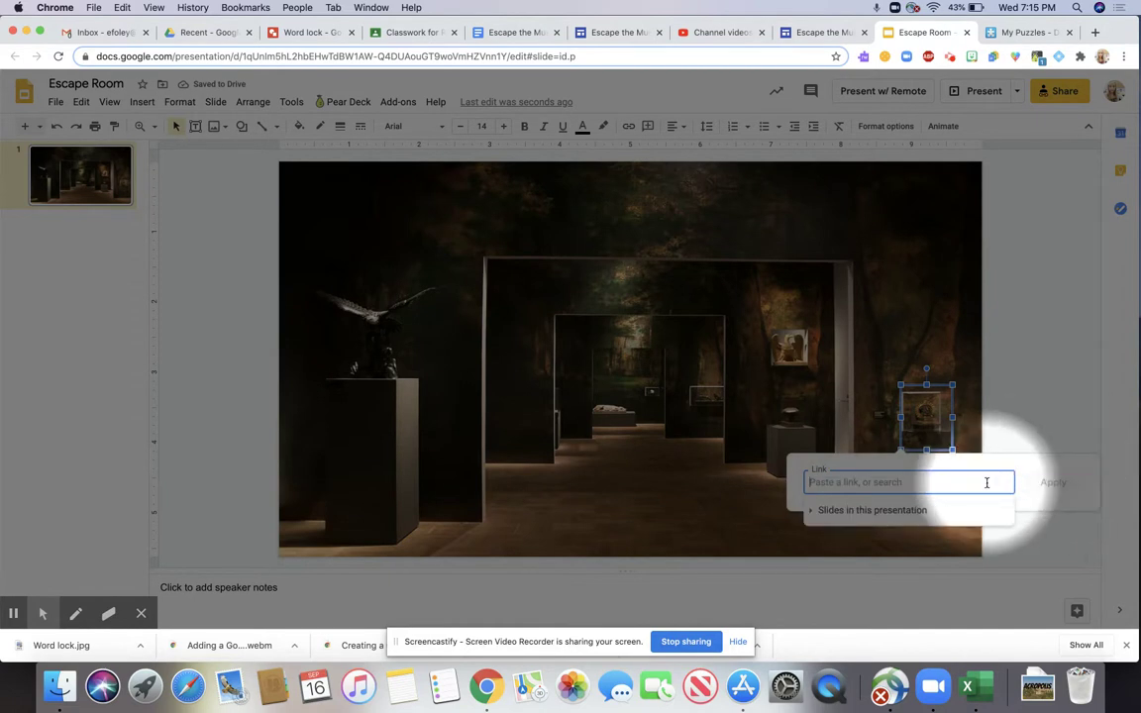
click(985, 35)
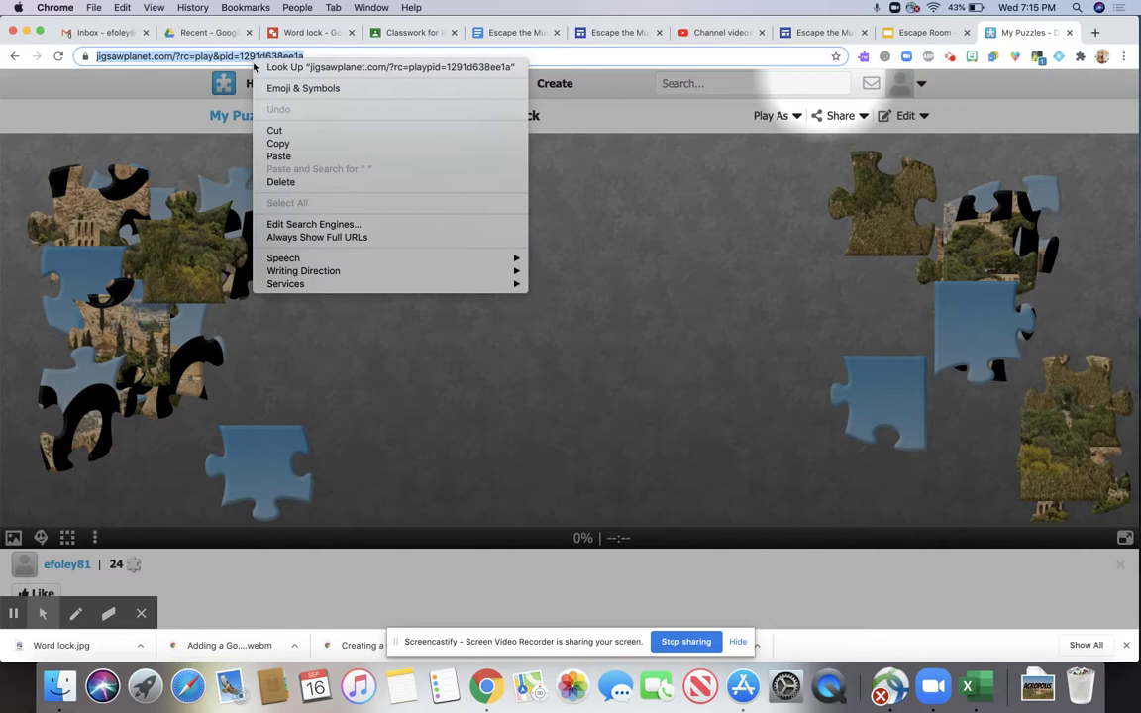
click(278, 144)
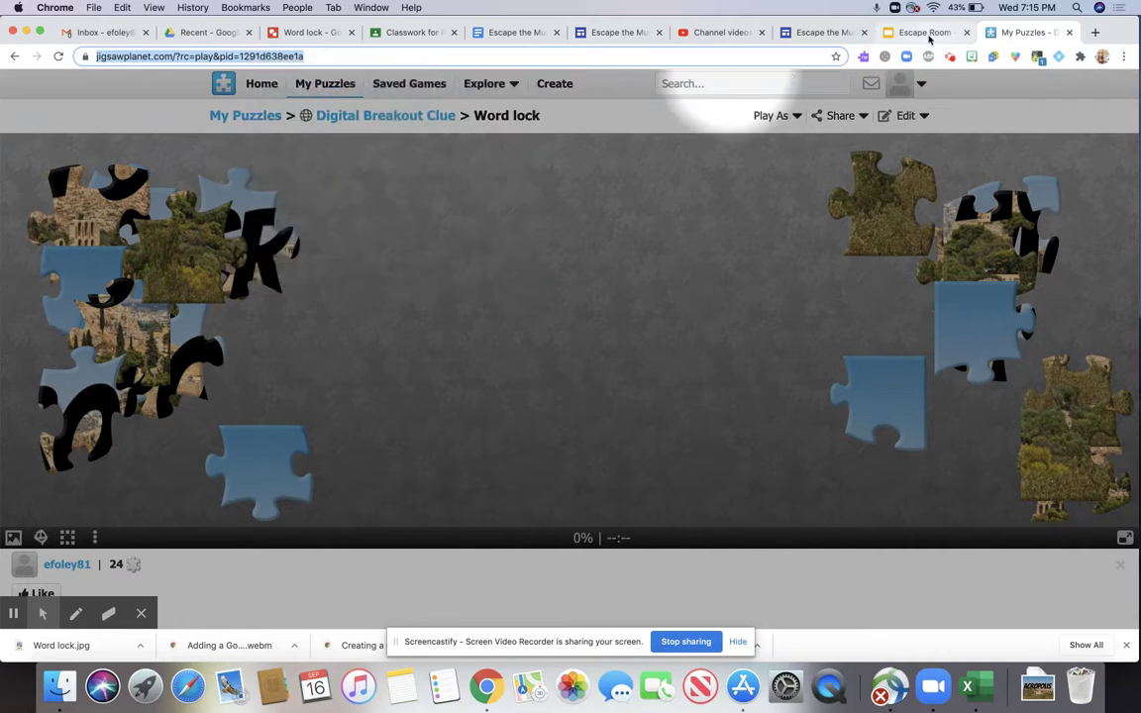
click(929, 35)
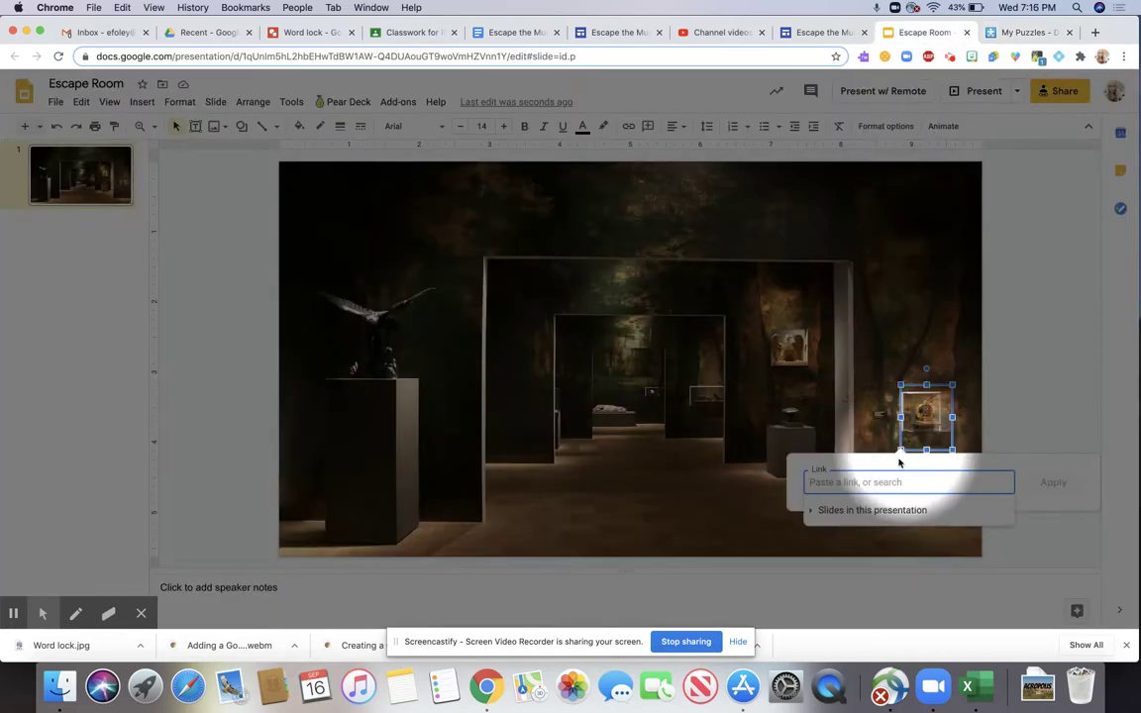
right_click(872, 482)
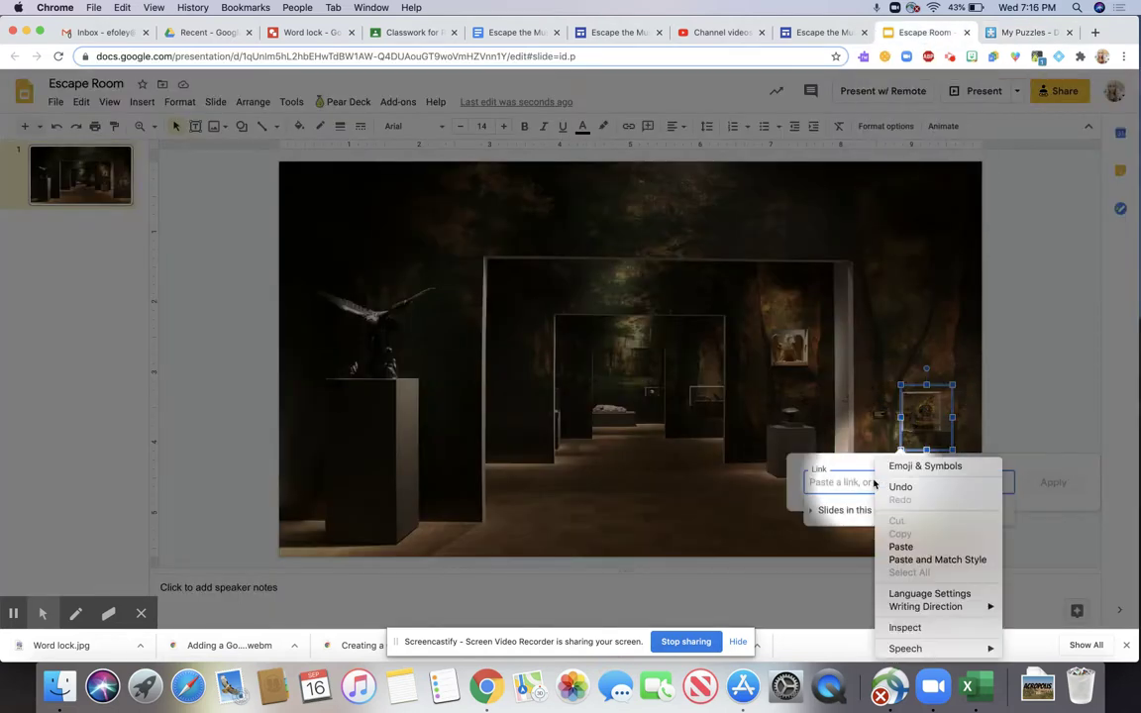
click(900, 547)
click(1052, 482)
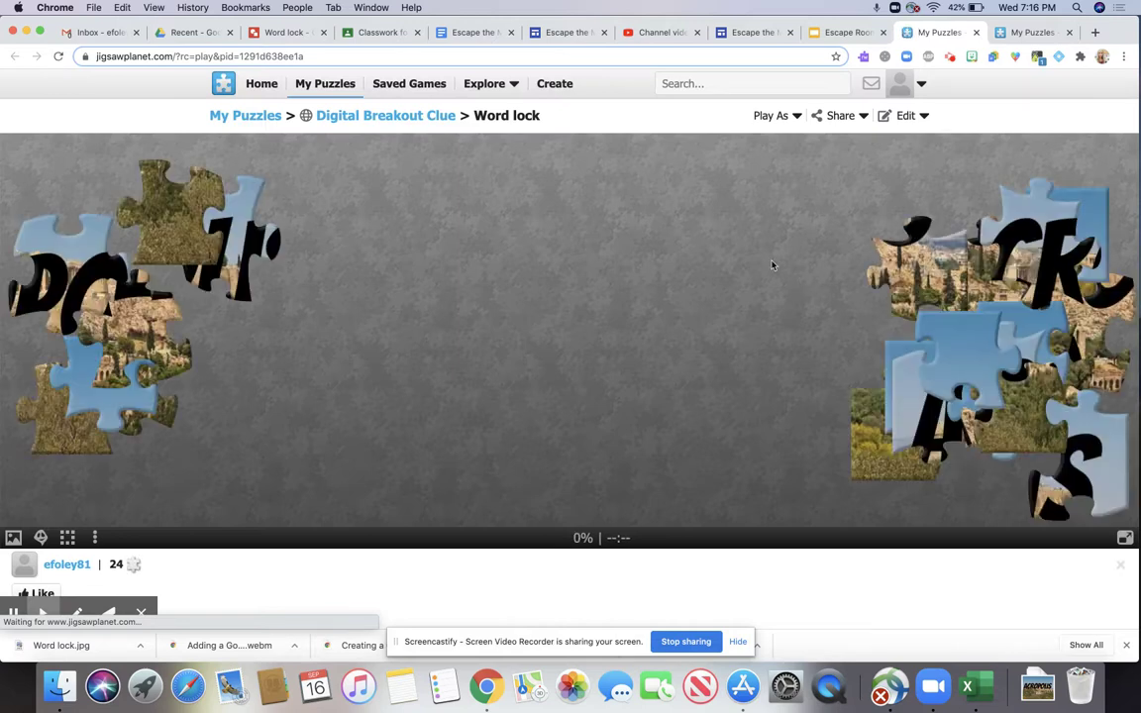
Close the puzzle tab, verify the Directional, Color Lock and puzzle hotspot links, then return to the site.
click(976, 33)
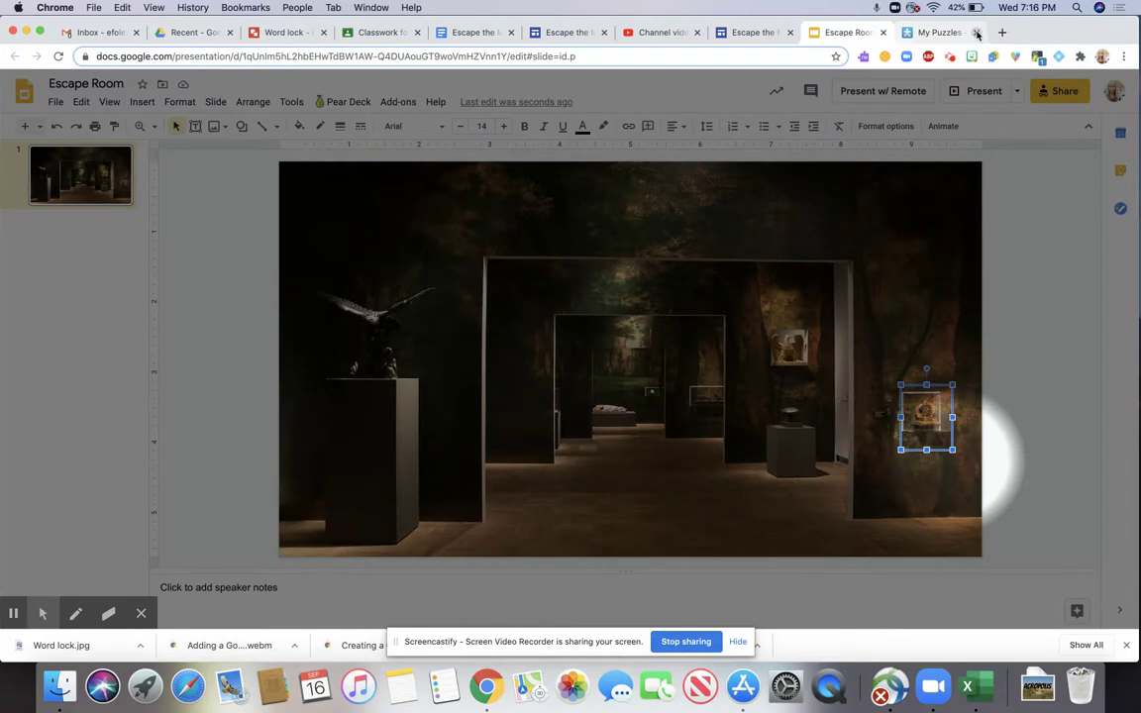
click(789, 345)
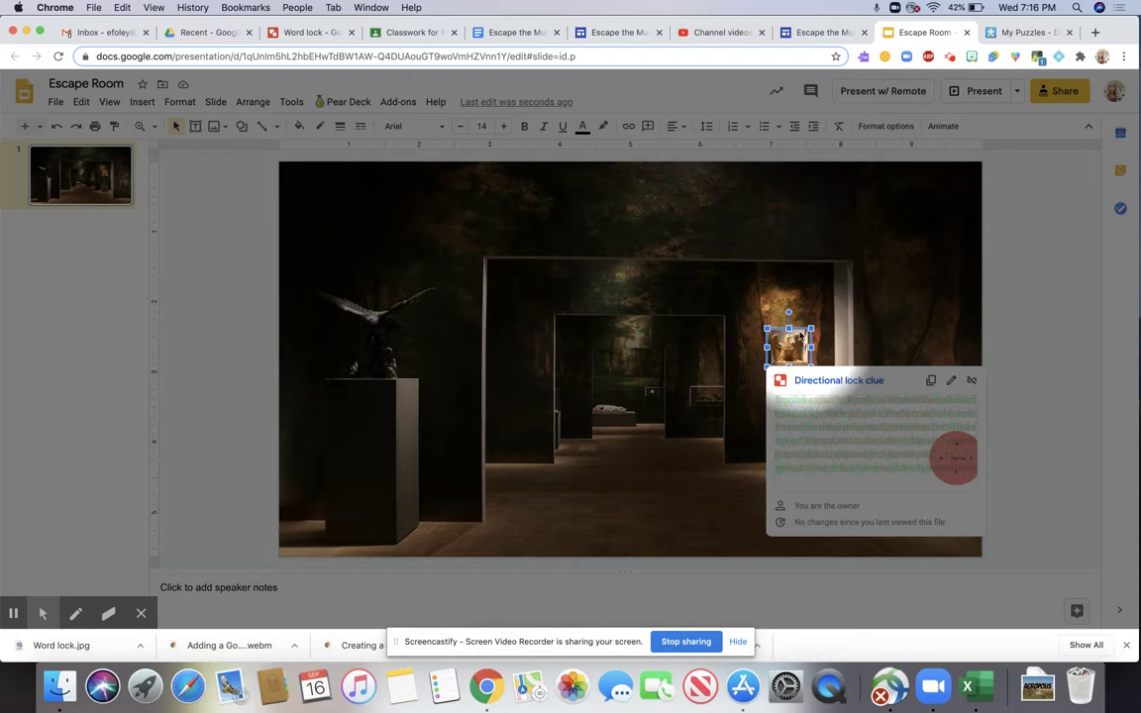
click(757, 389)
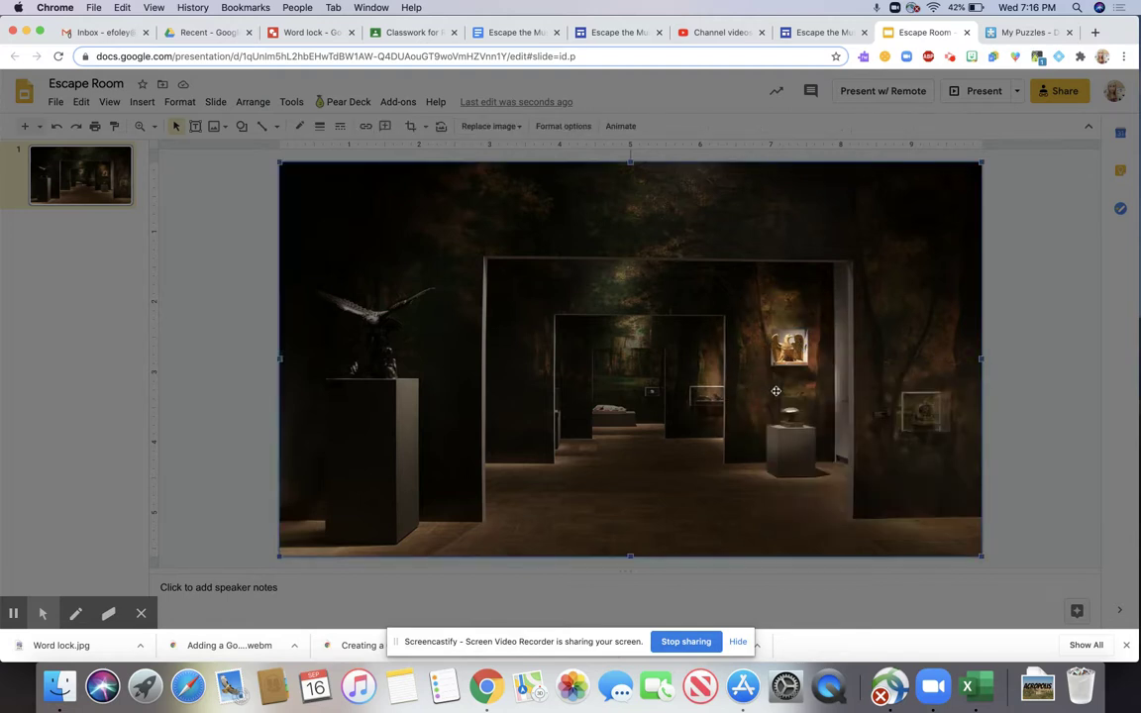
click(788, 379)
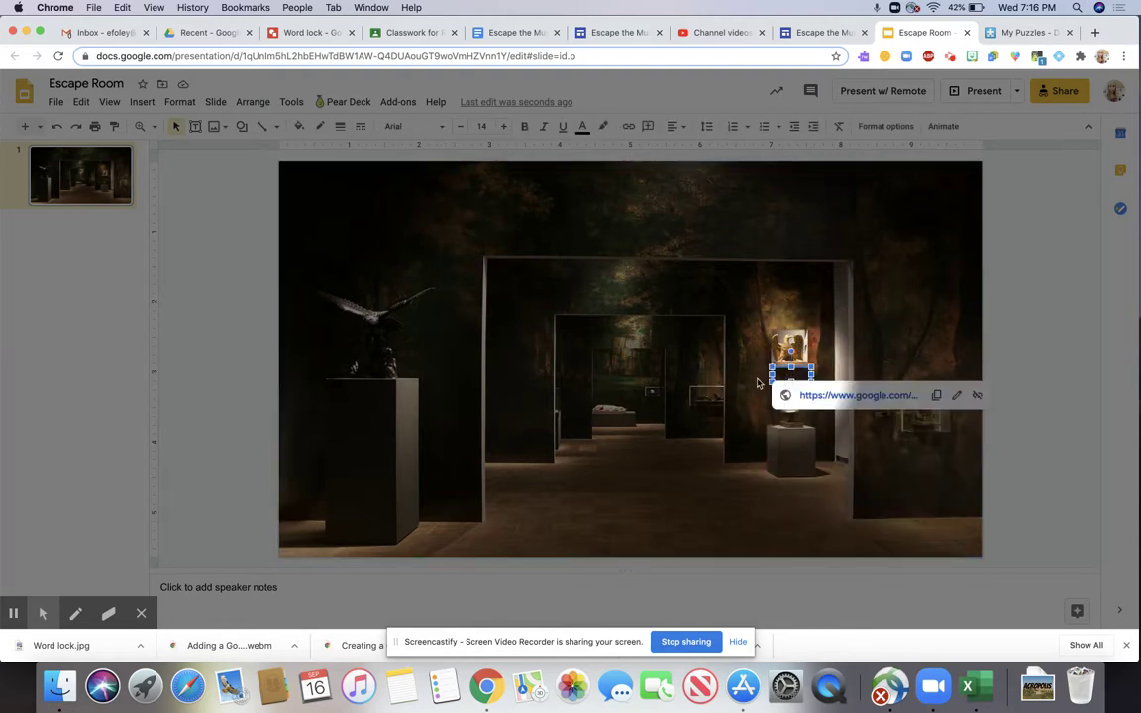
click(405, 319)
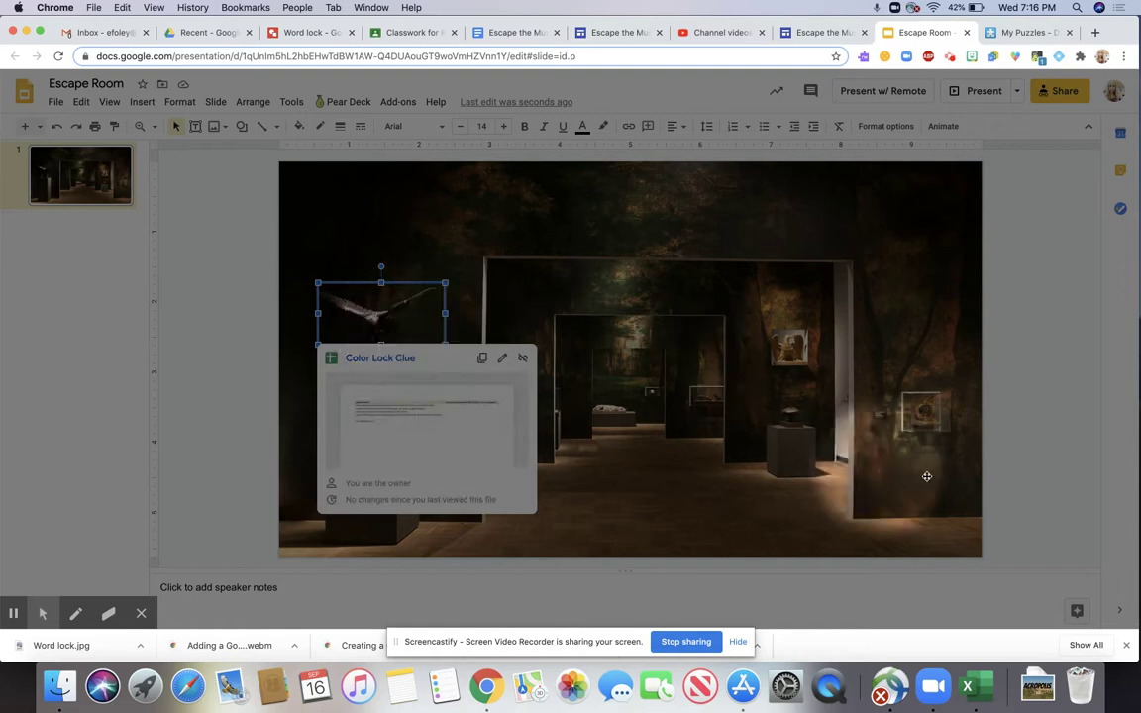
click(923, 409)
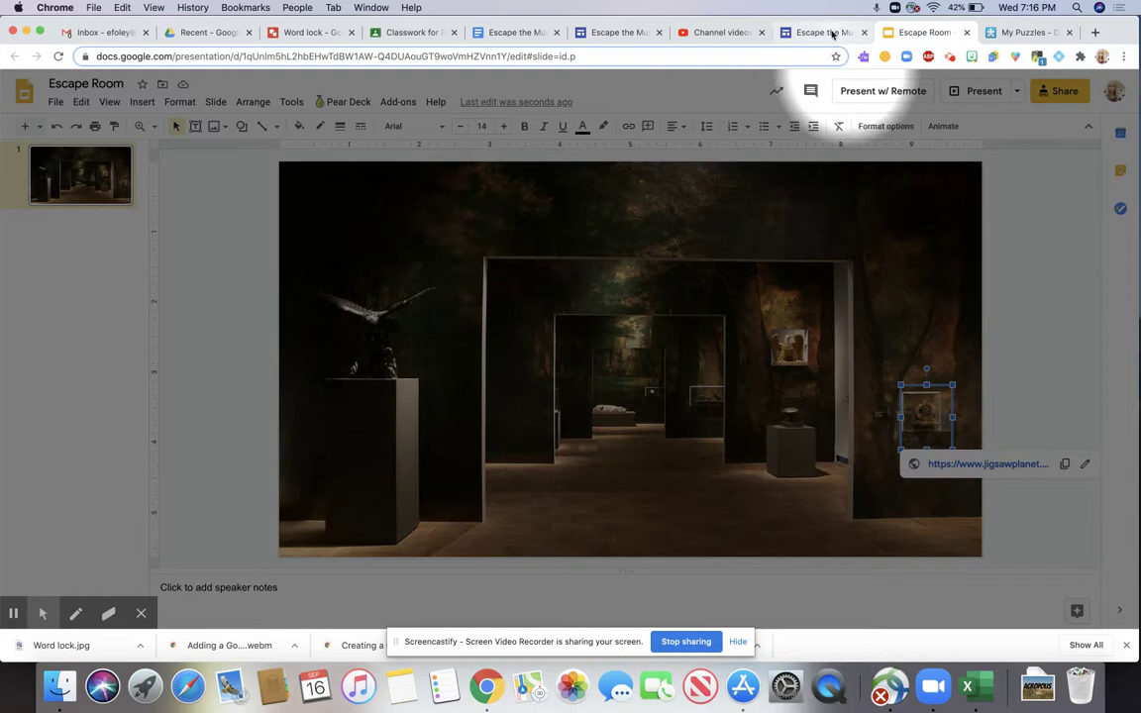
click(823, 32)
click(608, 33)
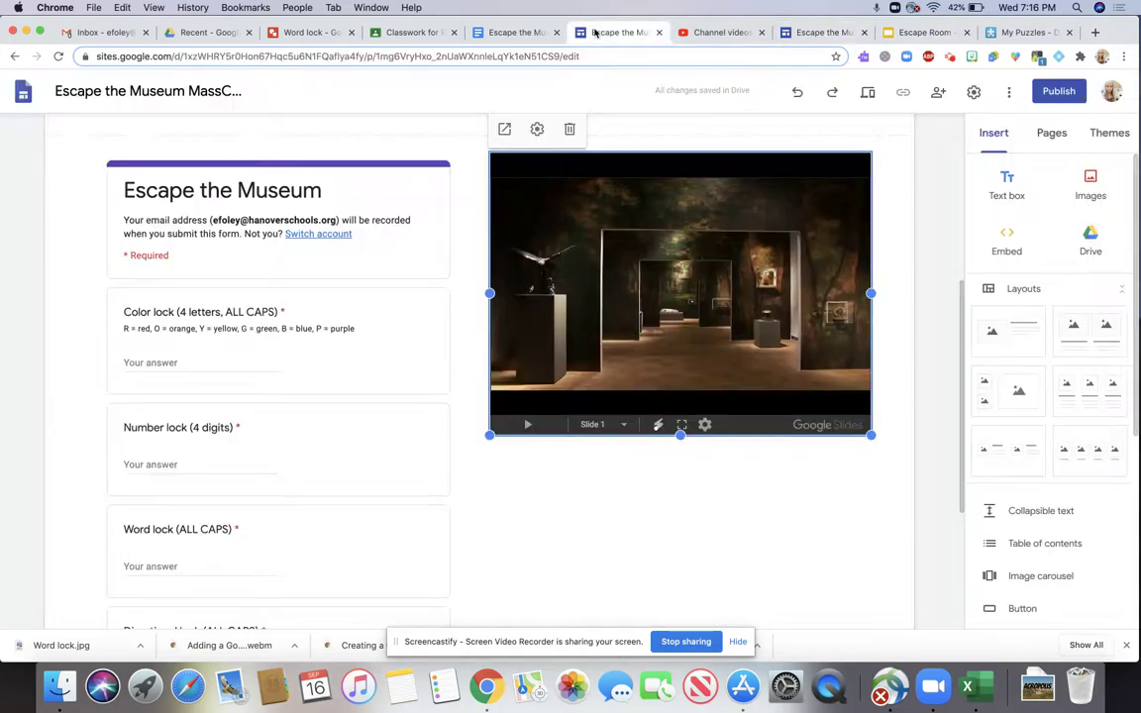
scroll(330, 297, up, 5)
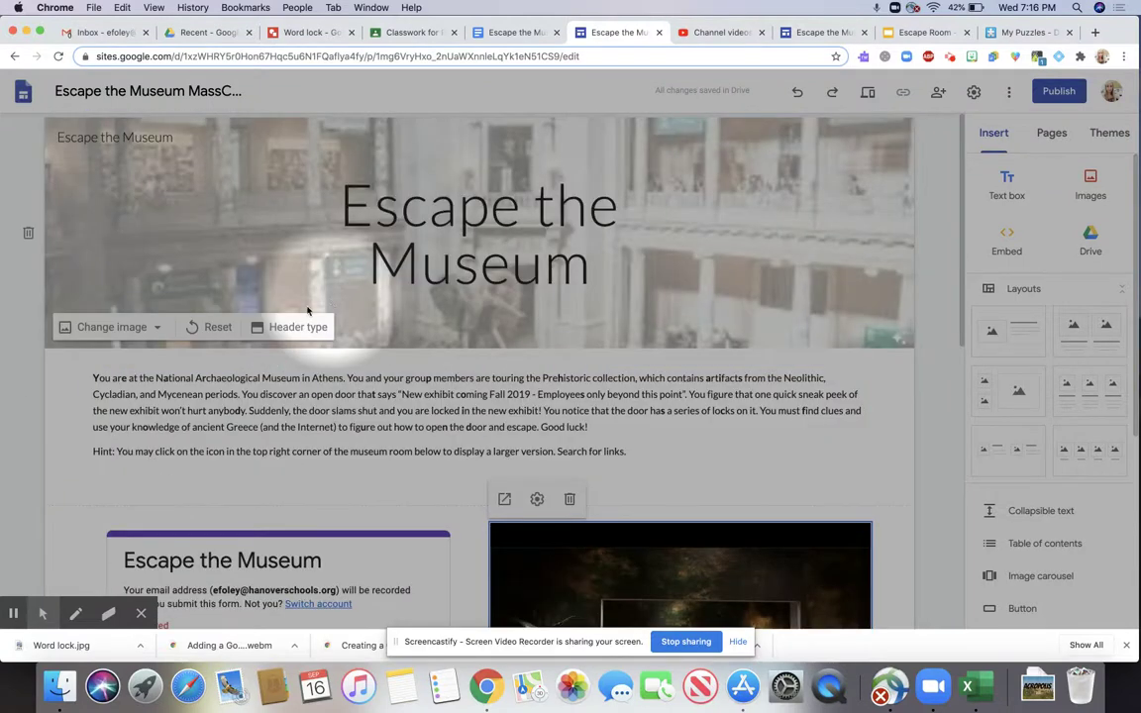
click(88, 377)
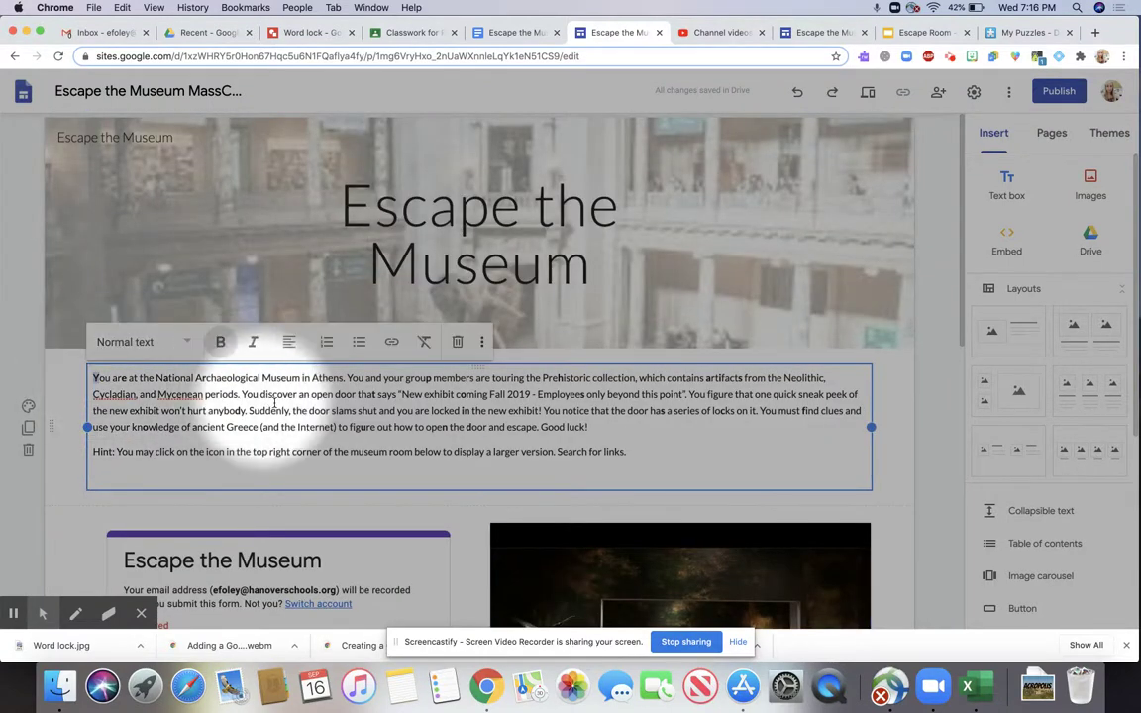
scroll(276, 401, down, 2)
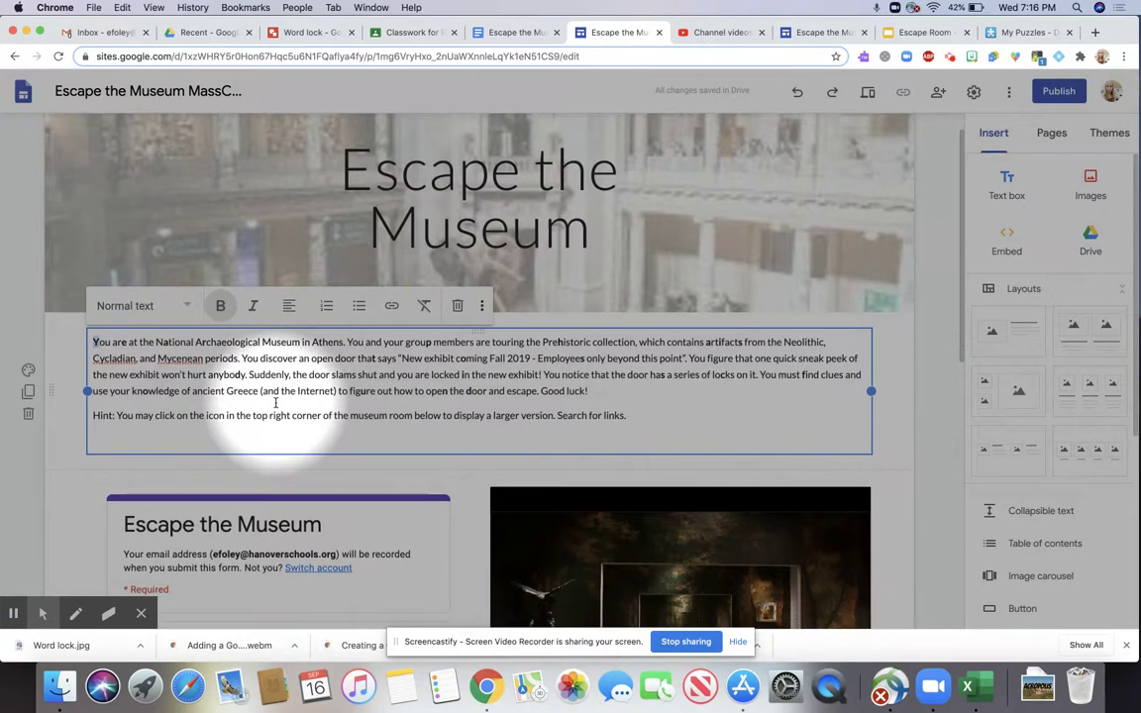
scroll(276, 403, down, 10)
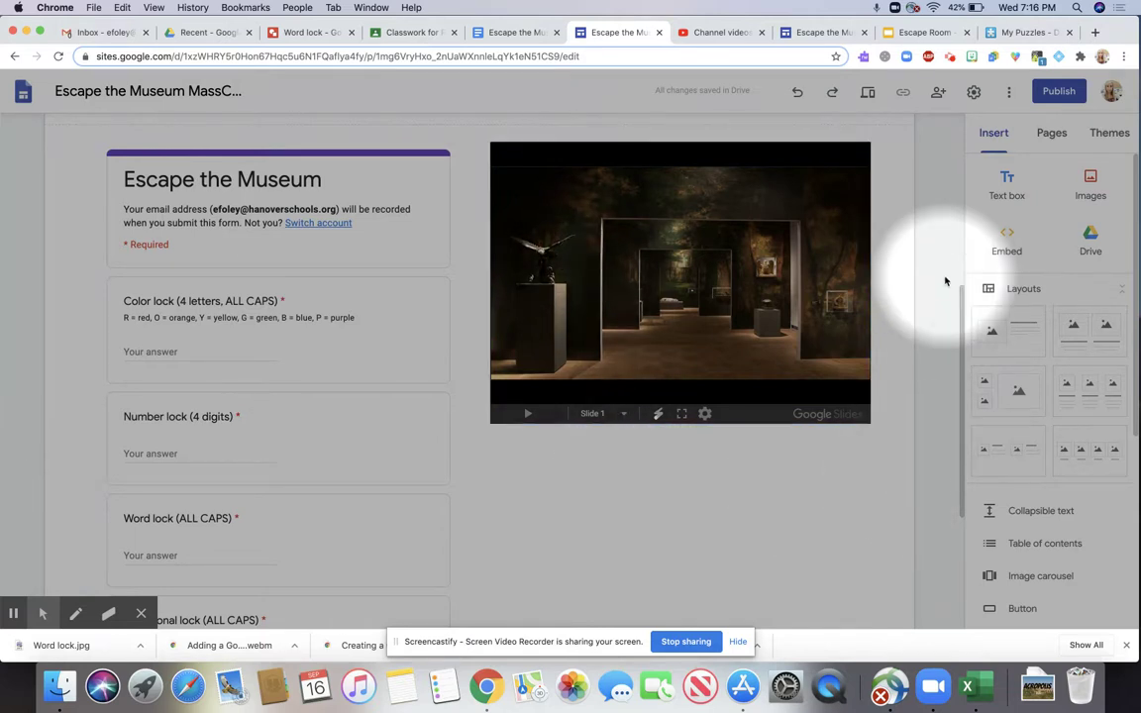
scroll(921, 238, up, 5)
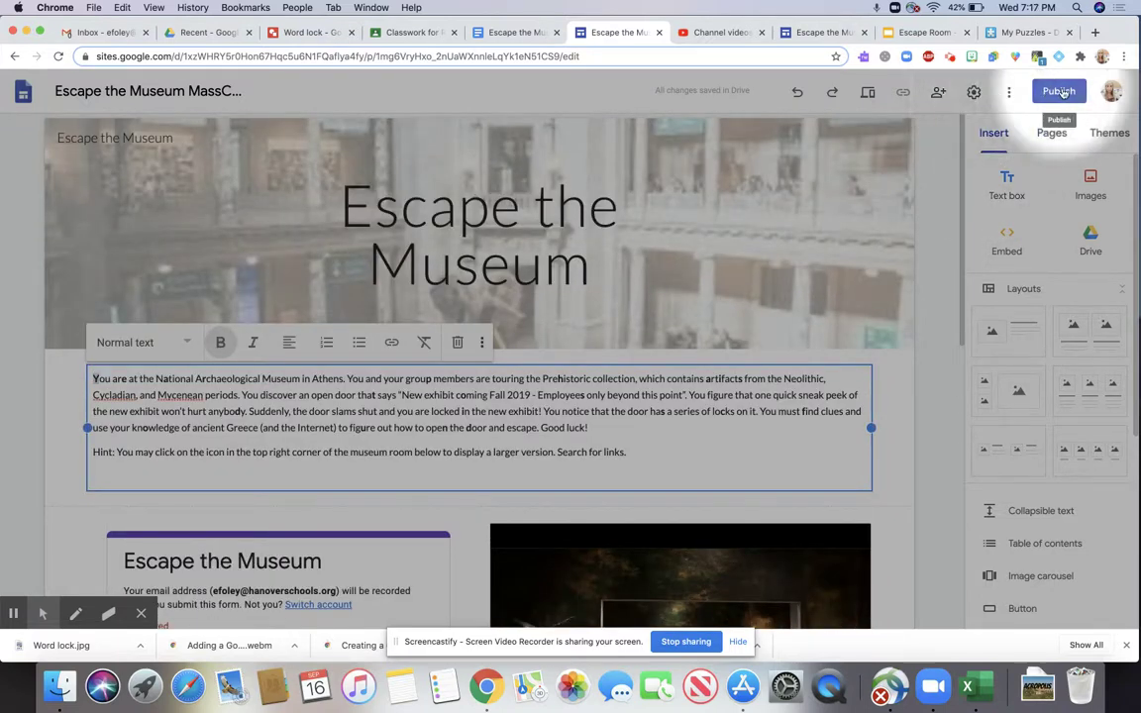
Confirm the viewers are anyone at Hanover Public Schools and publish at escape-the-museum.
click(1058, 91)
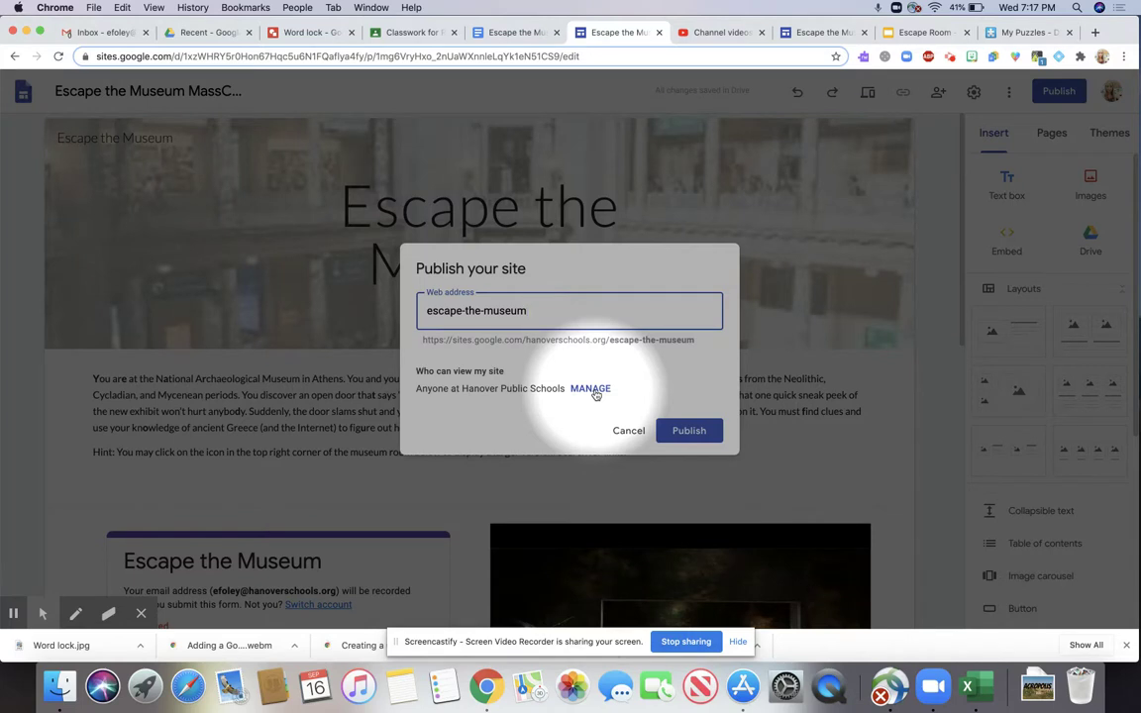
click(591, 389)
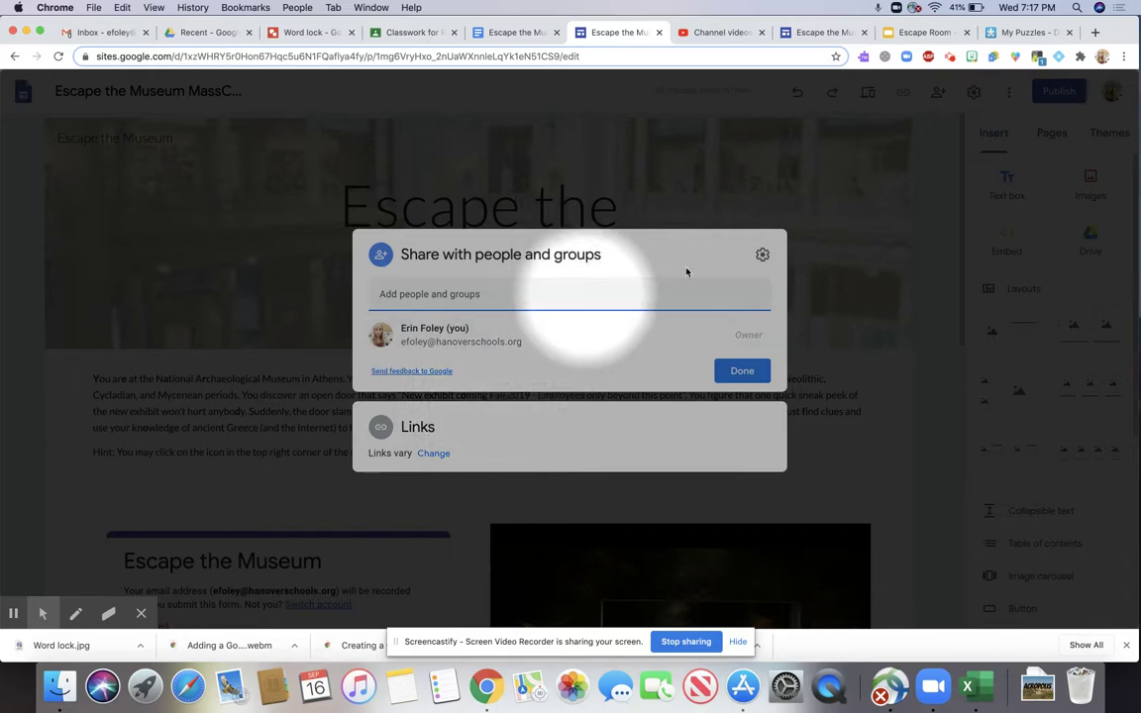
click(762, 254)
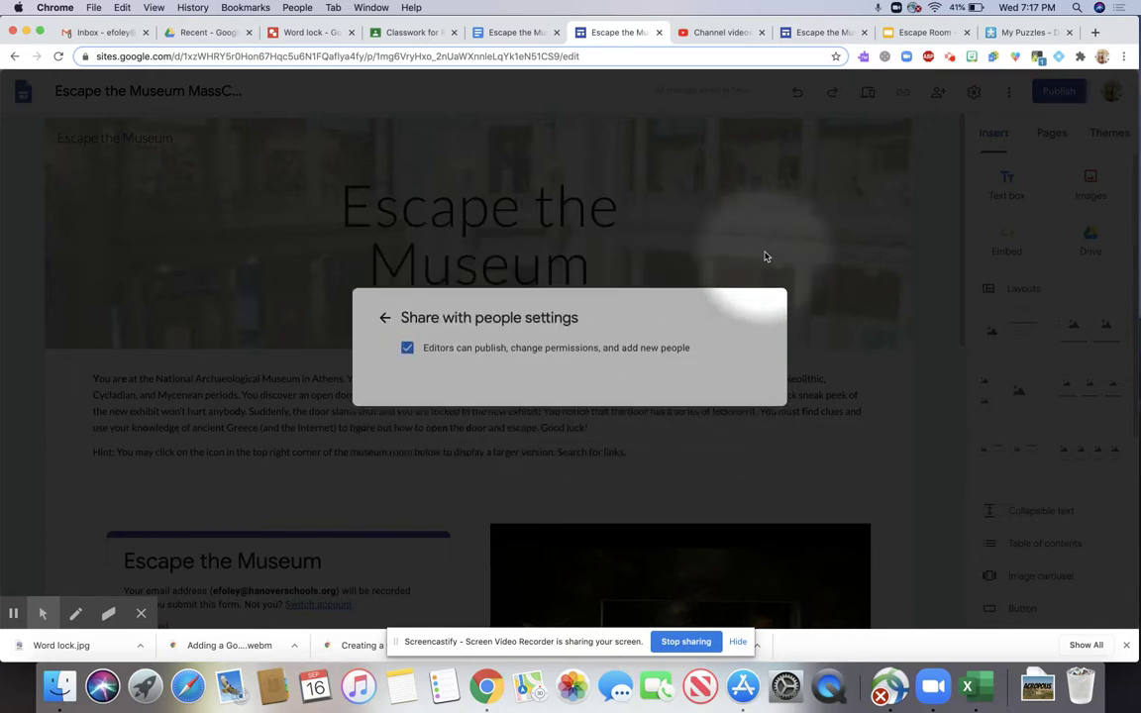
click(385, 317)
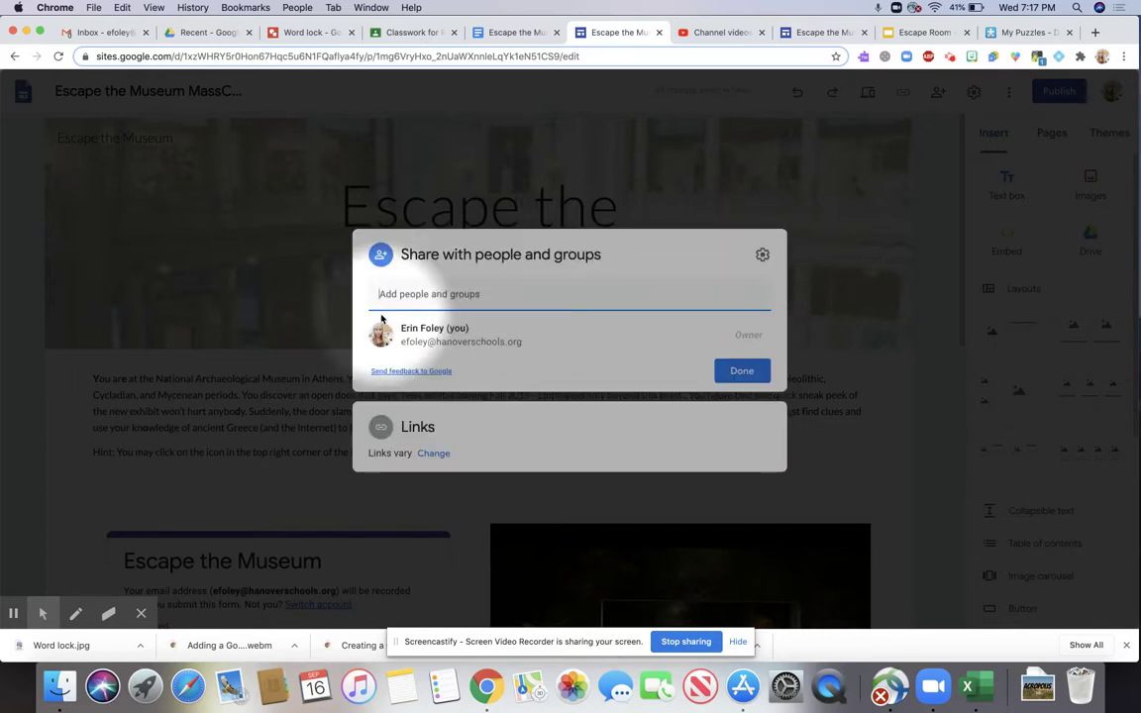
click(743, 372)
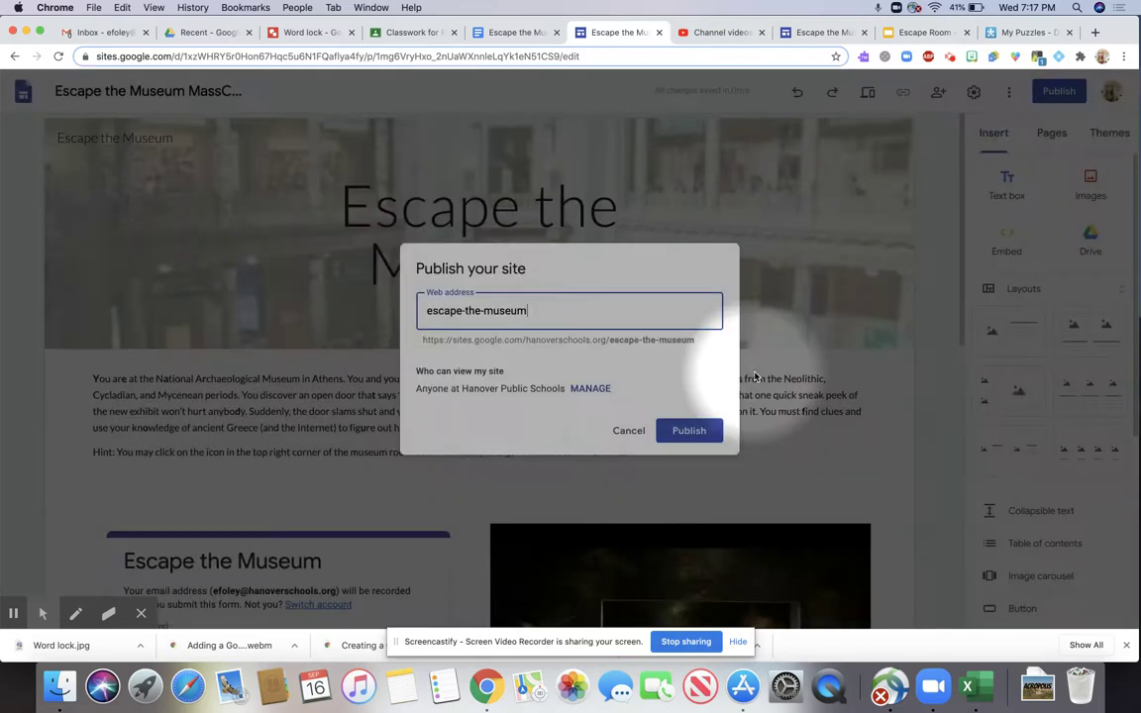
click(712, 430)
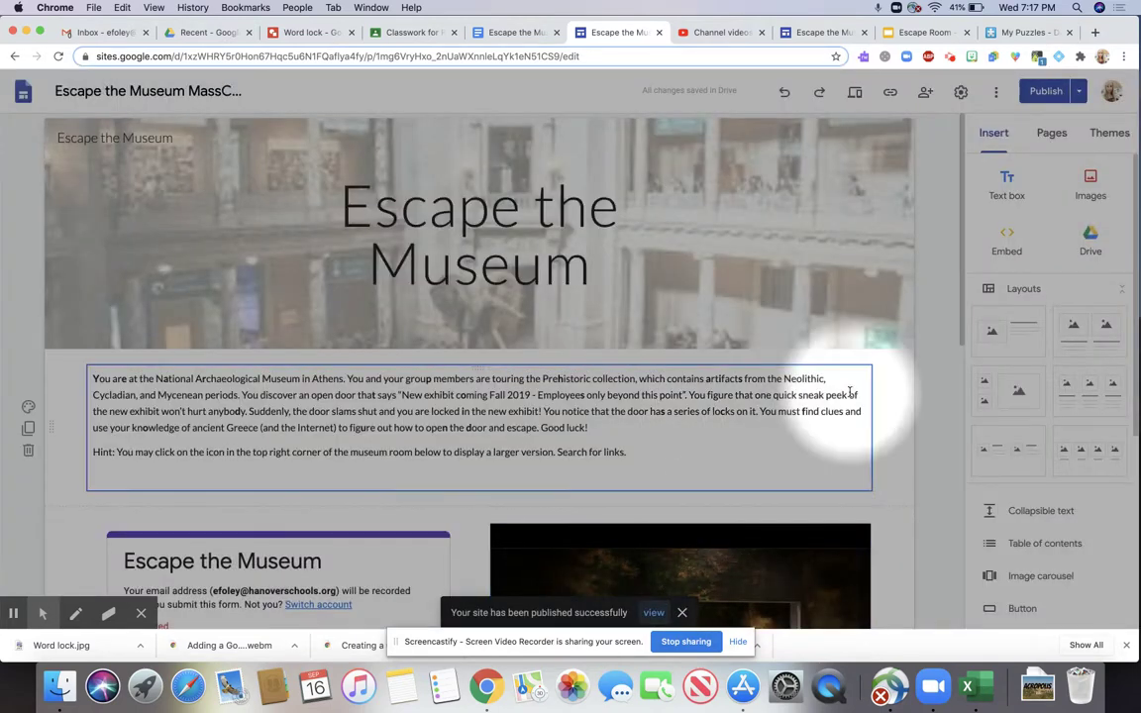
Check the Settings and More menus, then open the share-with-people-and-groups dialog.
click(962, 93)
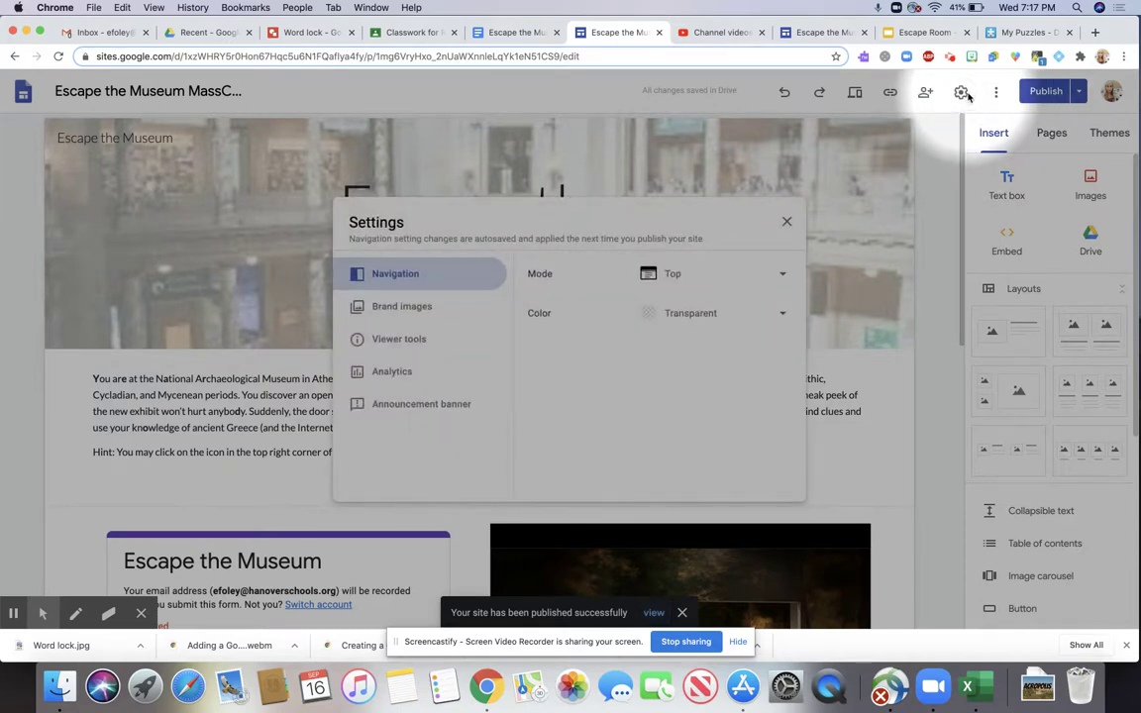
click(962, 93)
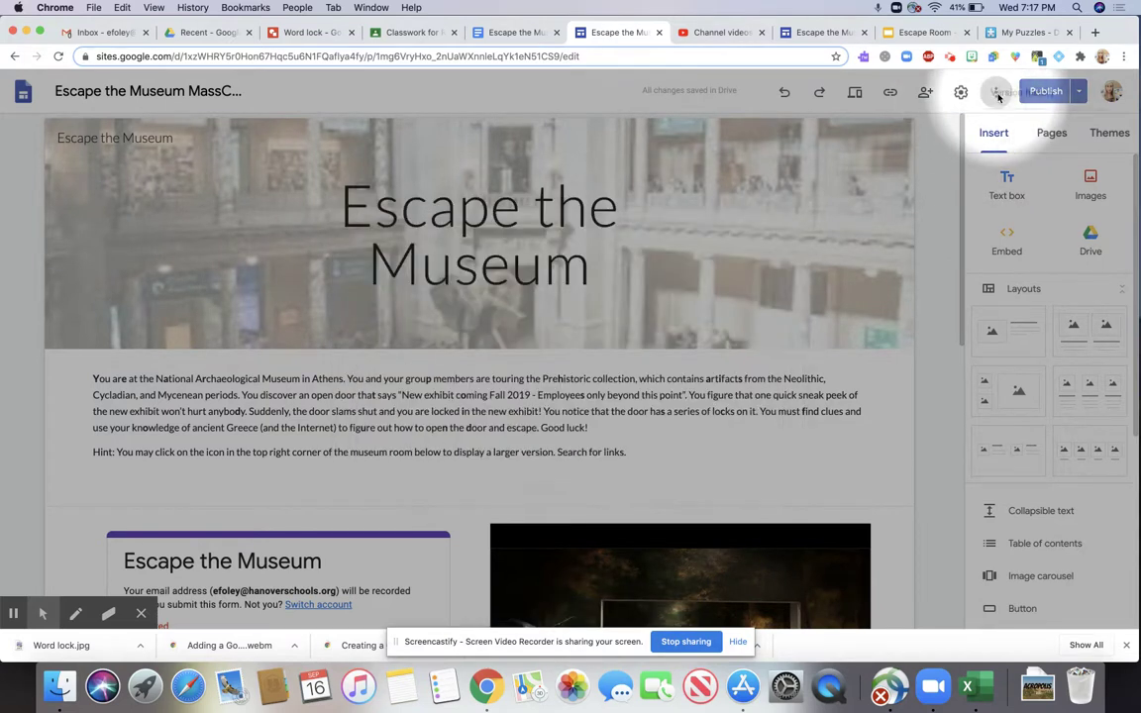
click(997, 93)
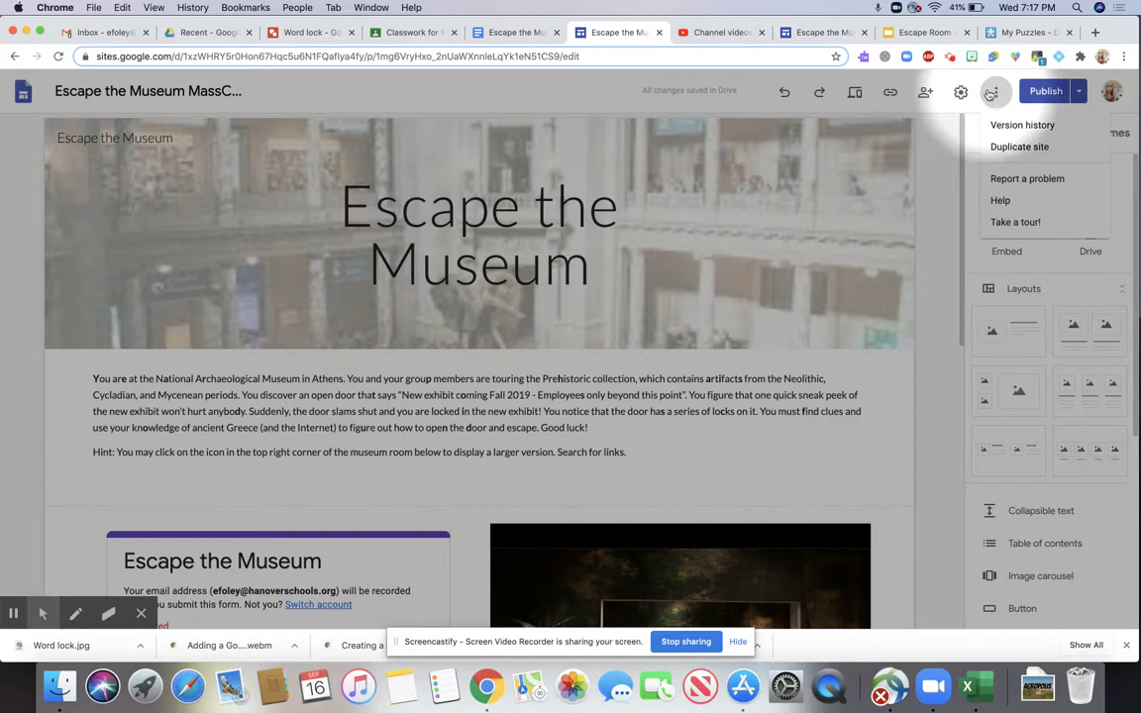
click(961, 93)
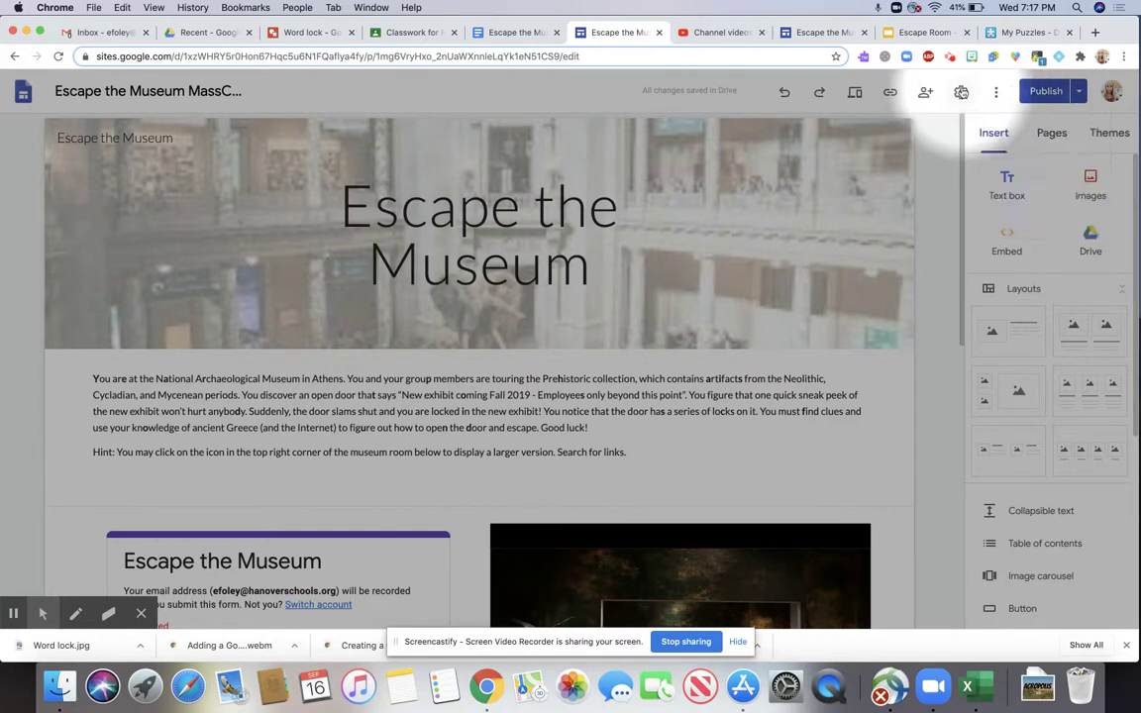
click(960, 93)
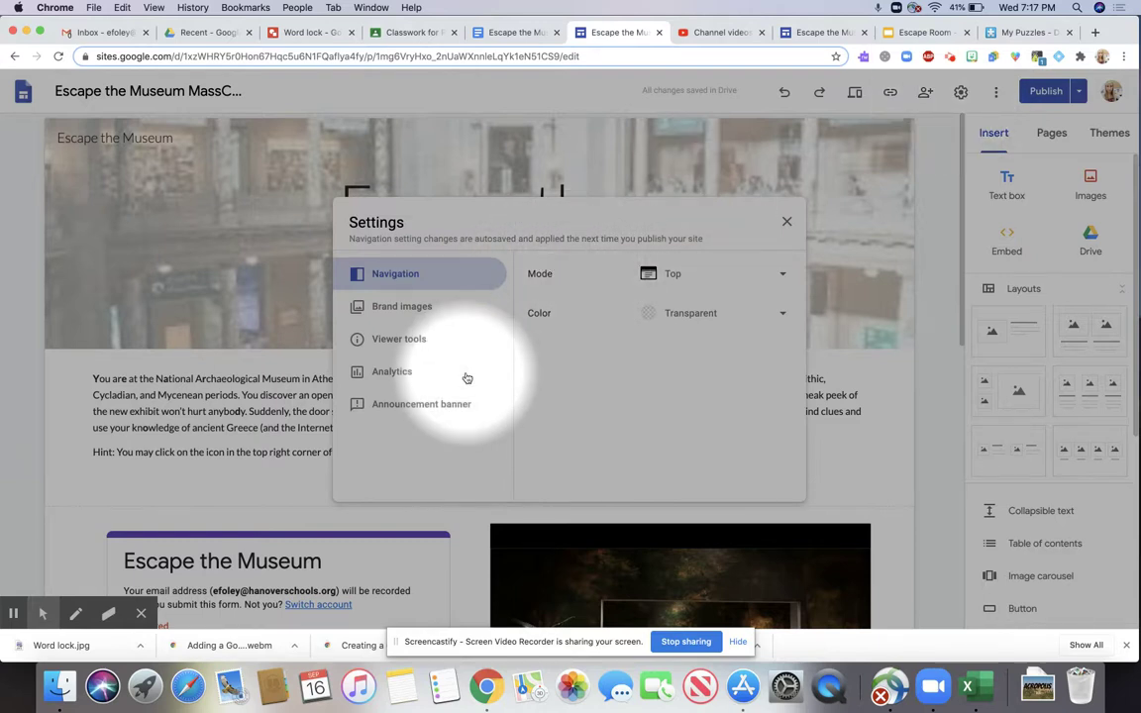
click(786, 218)
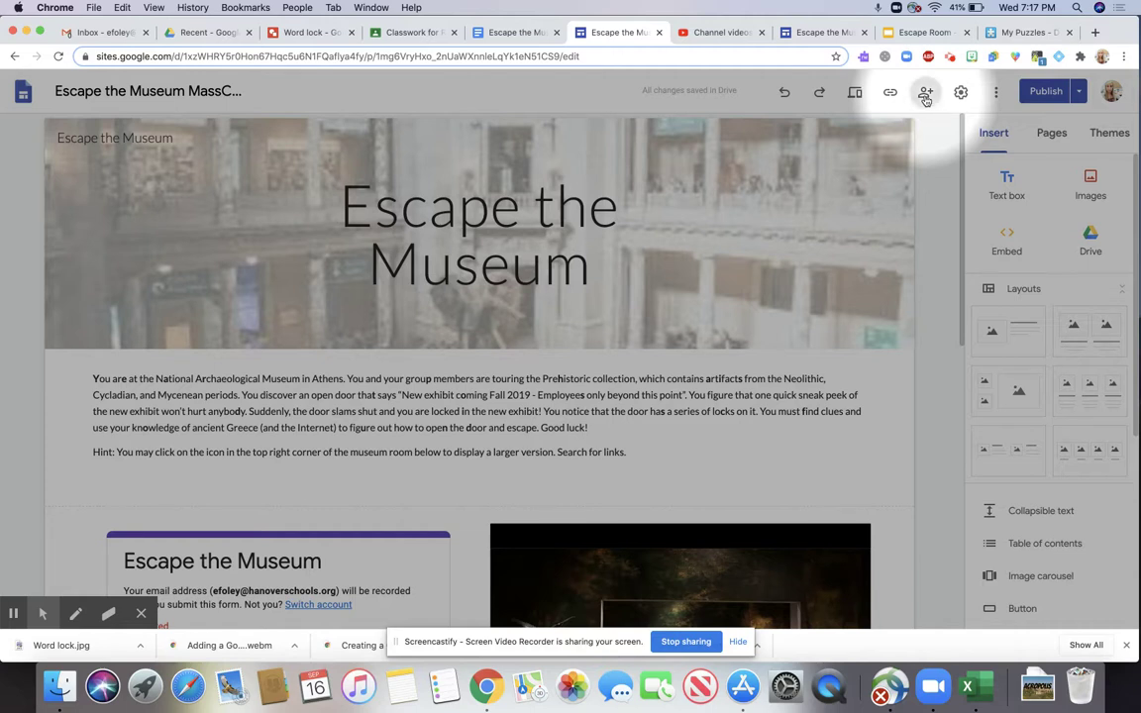
click(925, 93)
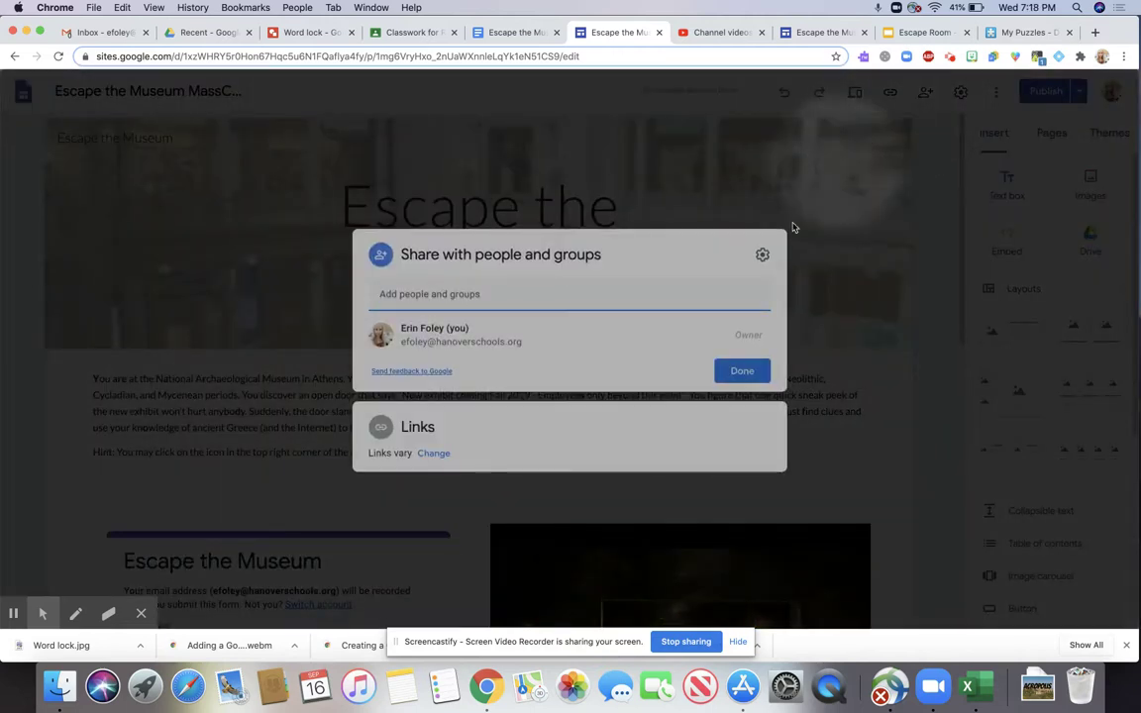